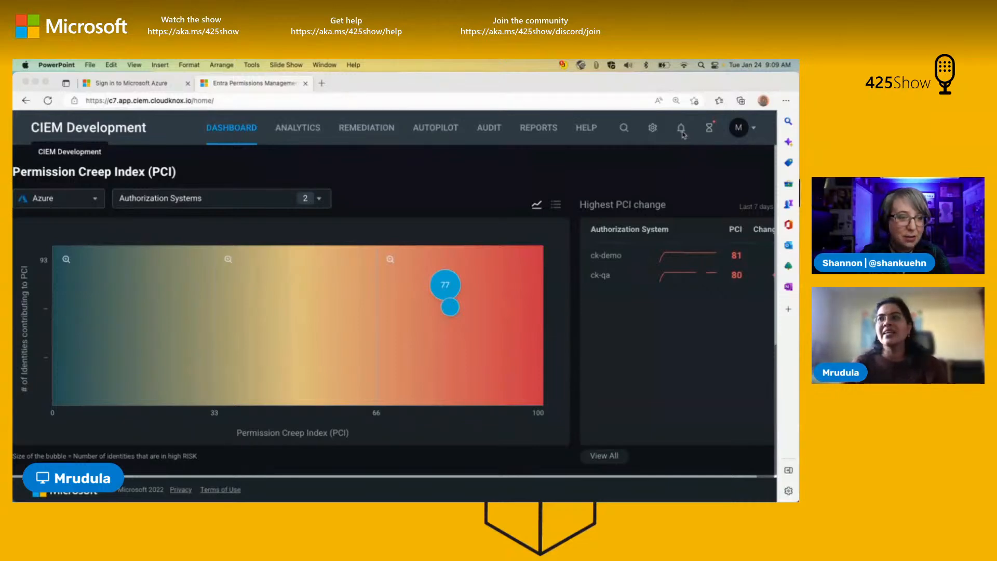
# Step: Open the Azure activity alerts and look through the alerts list and the alert triggers list
pyautogui.click(681, 144)
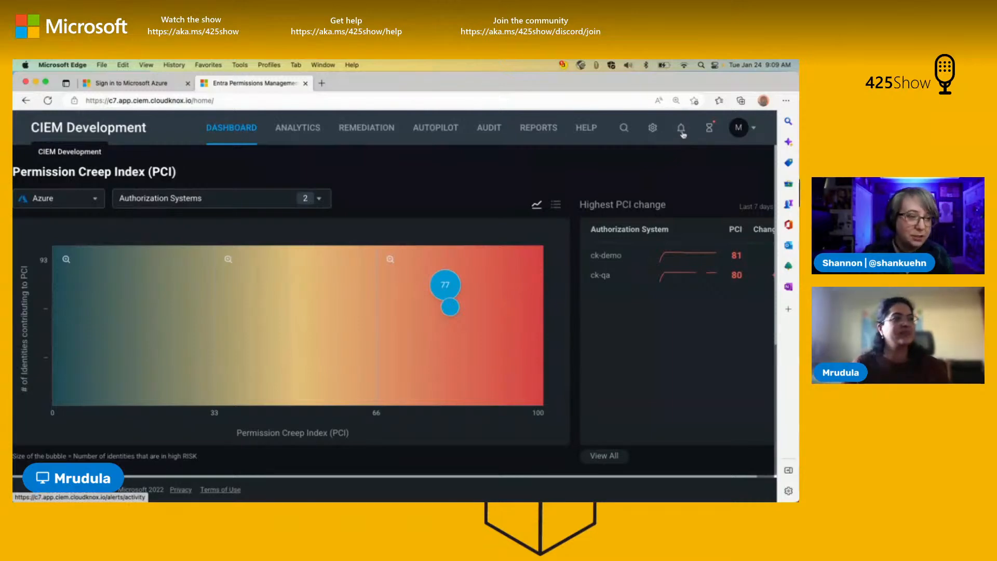
pyautogui.click(681, 132)
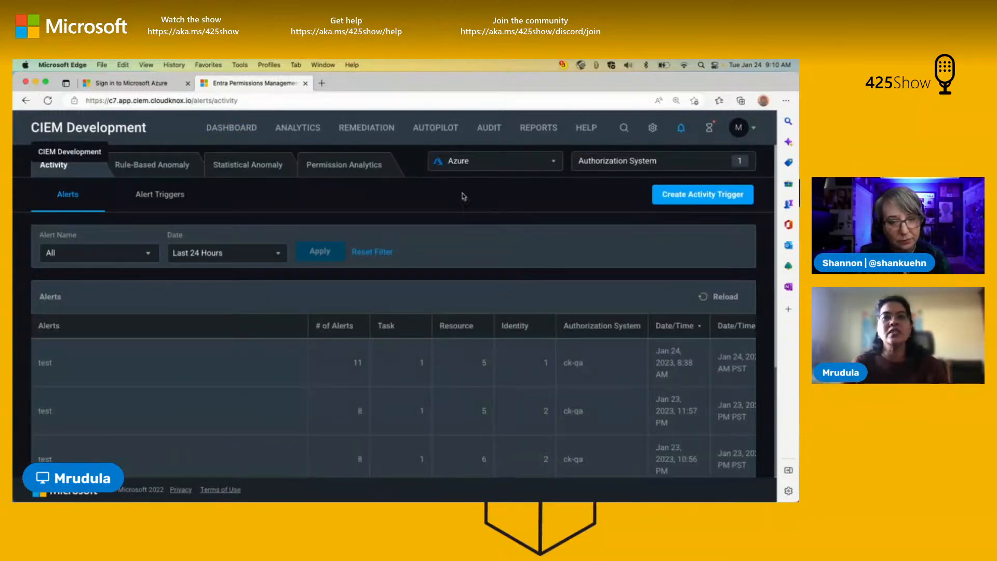
pyautogui.click(154, 200)
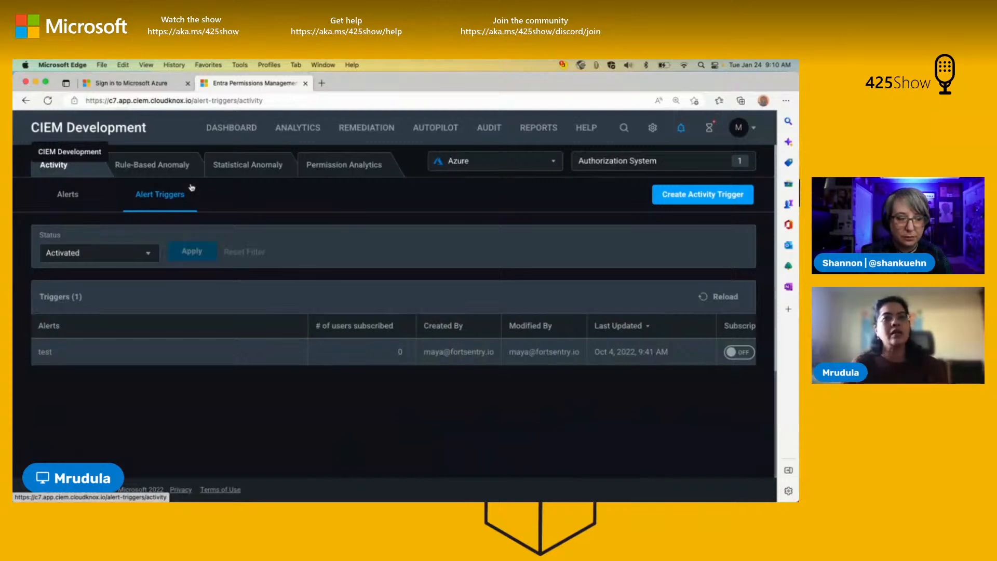
pyautogui.click(68, 203)
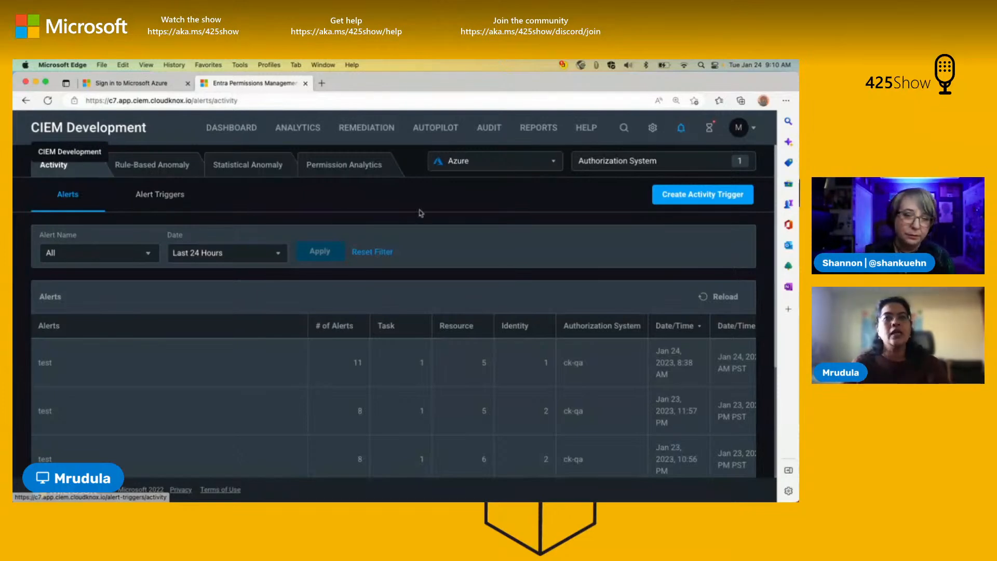
pyautogui.click(190, 196)
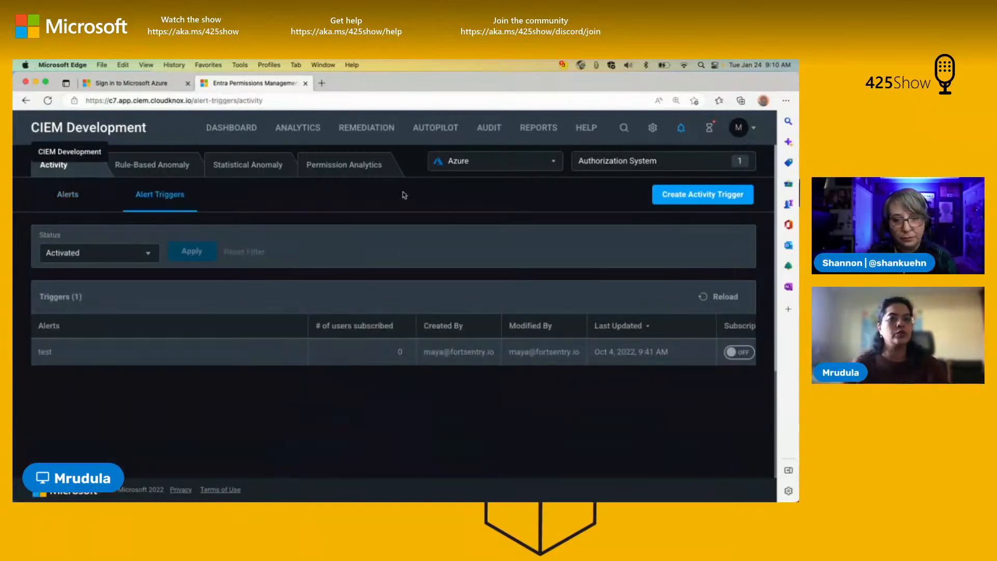
# Step: Start a new activity alert trigger with authorization system type Azure and authorization system ck-qa
pyautogui.click(675, 196)
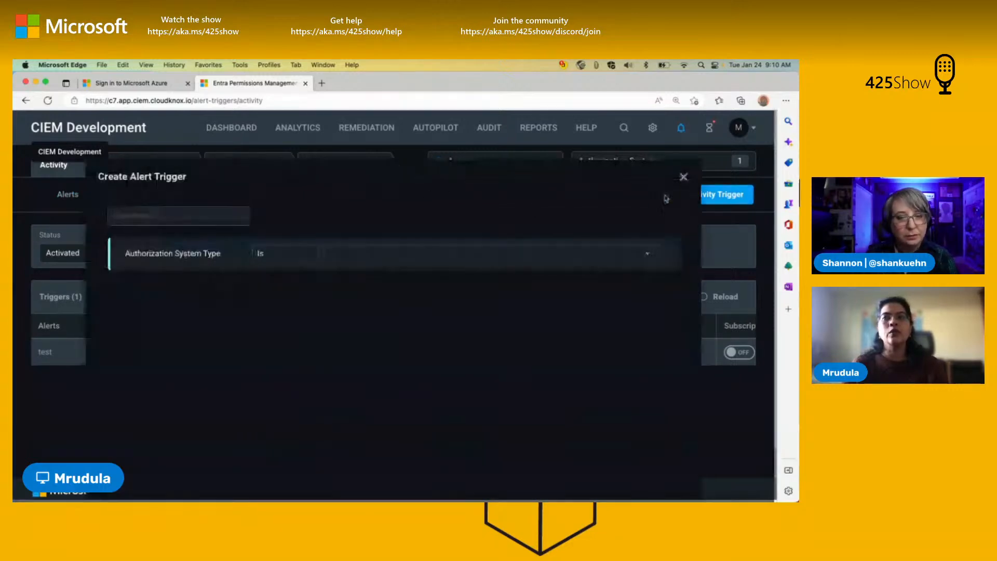
pyautogui.click(684, 176)
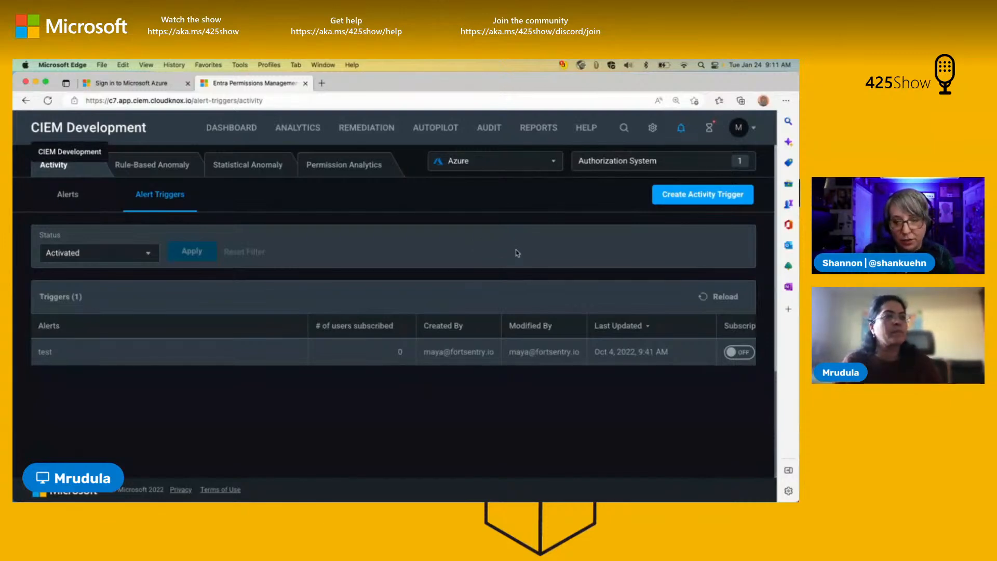
pyautogui.click(666, 198)
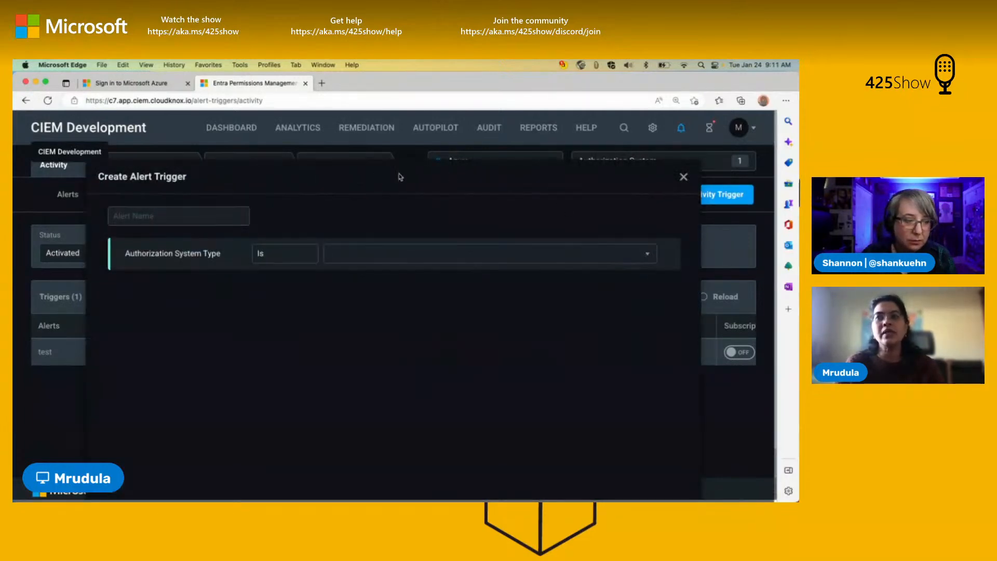
pyautogui.click(342, 255)
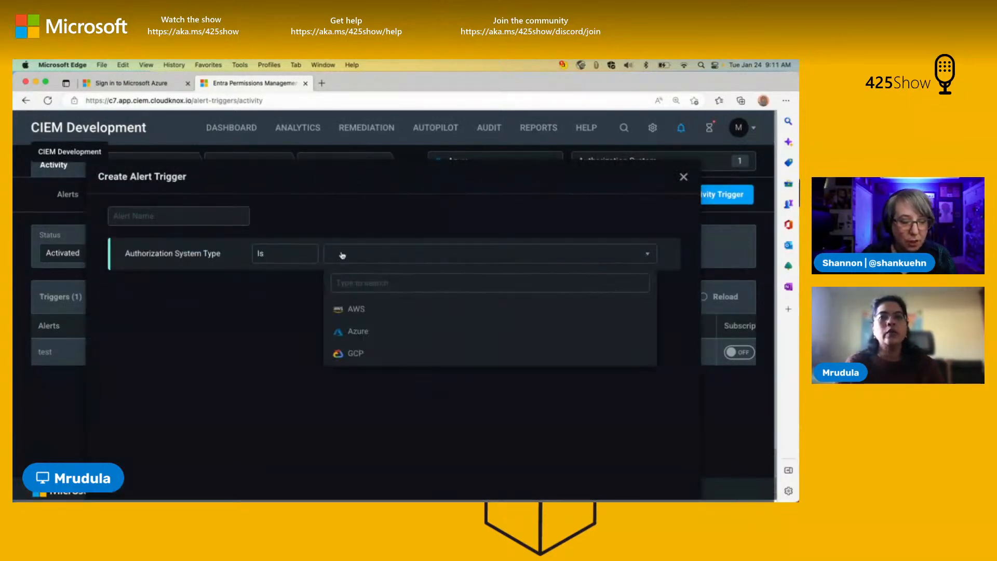
pyautogui.click(349, 333)
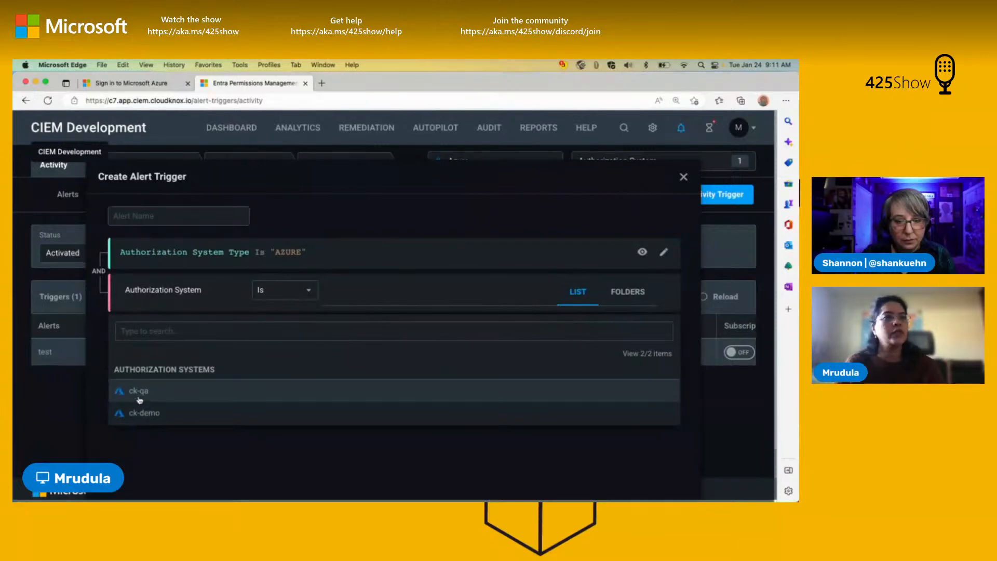
pyautogui.click(148, 399)
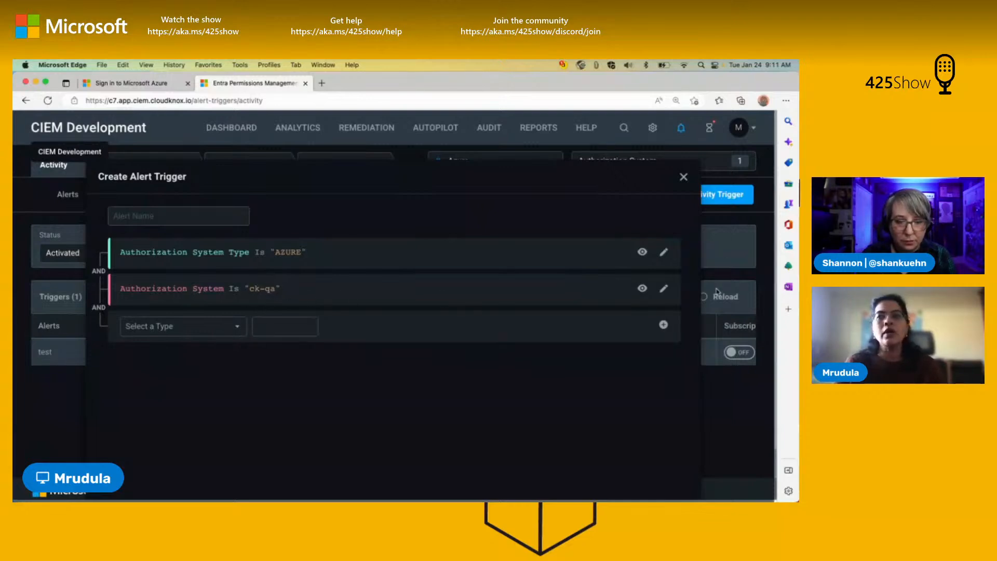
# Step: Set the operator of the trigger's authorization system condition to In, with ck-qa selected
pyautogui.click(664, 290)
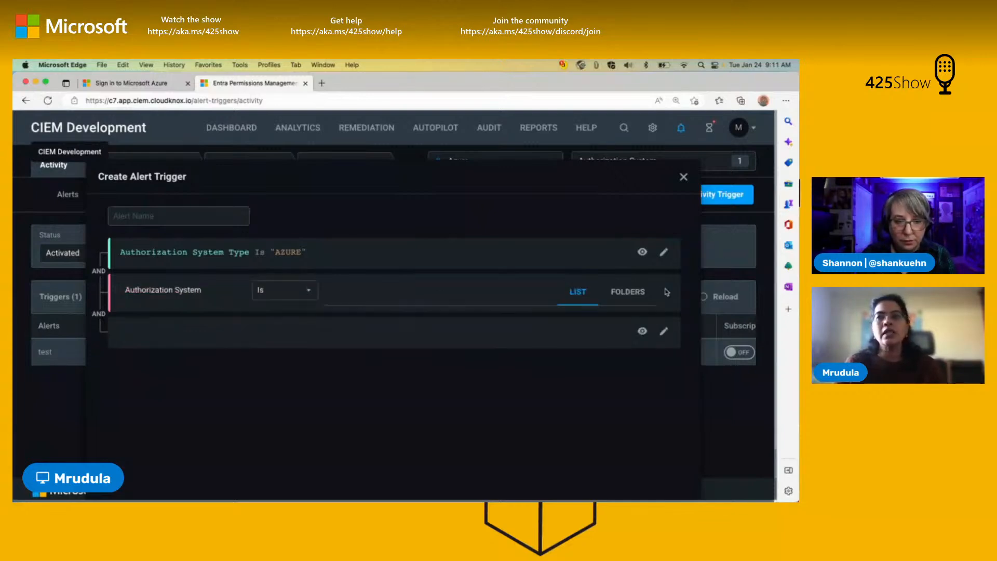
pyautogui.click(306, 291)
pyautogui.click(269, 328)
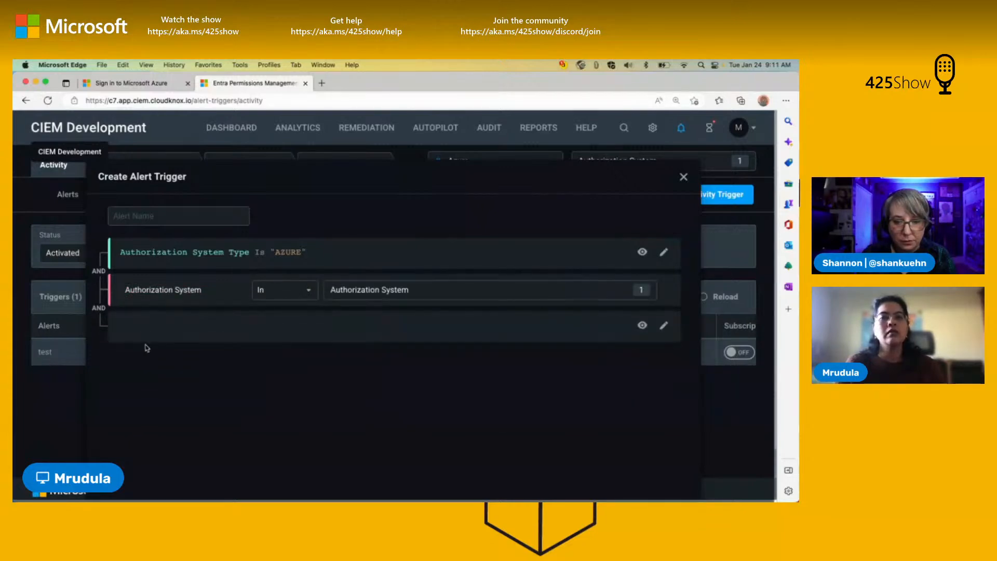
pyautogui.click(395, 297)
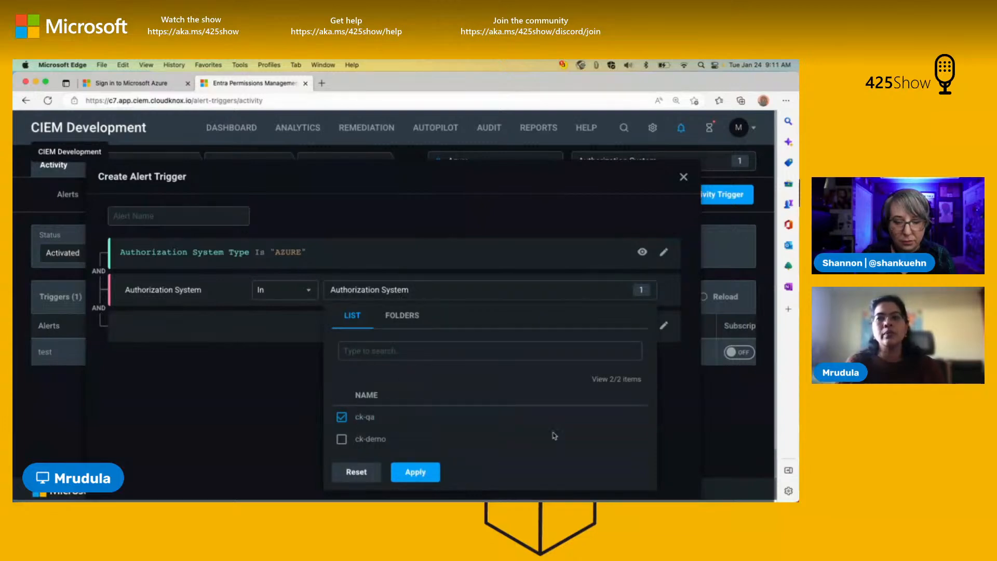
pyautogui.click(268, 329)
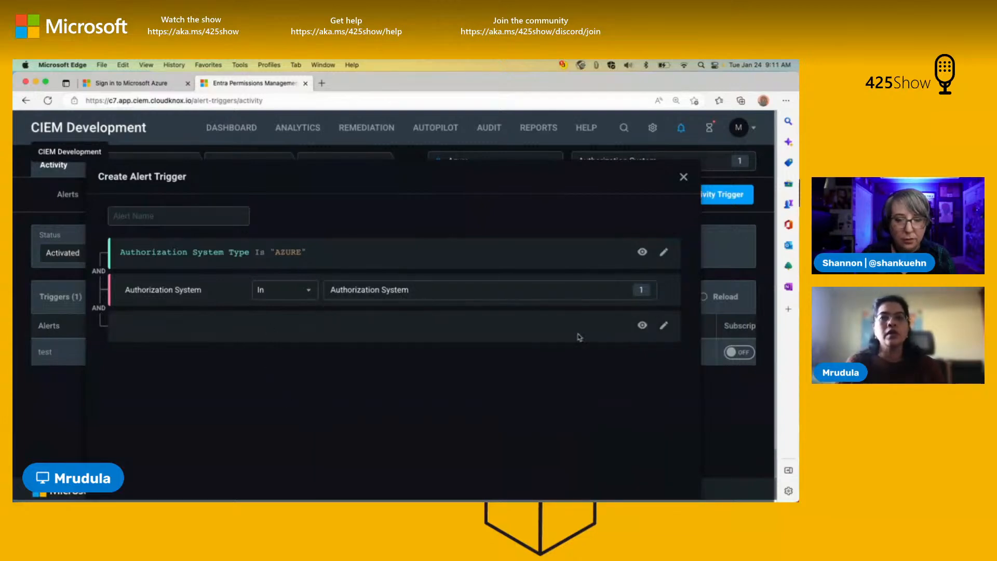
pyautogui.click(666, 326)
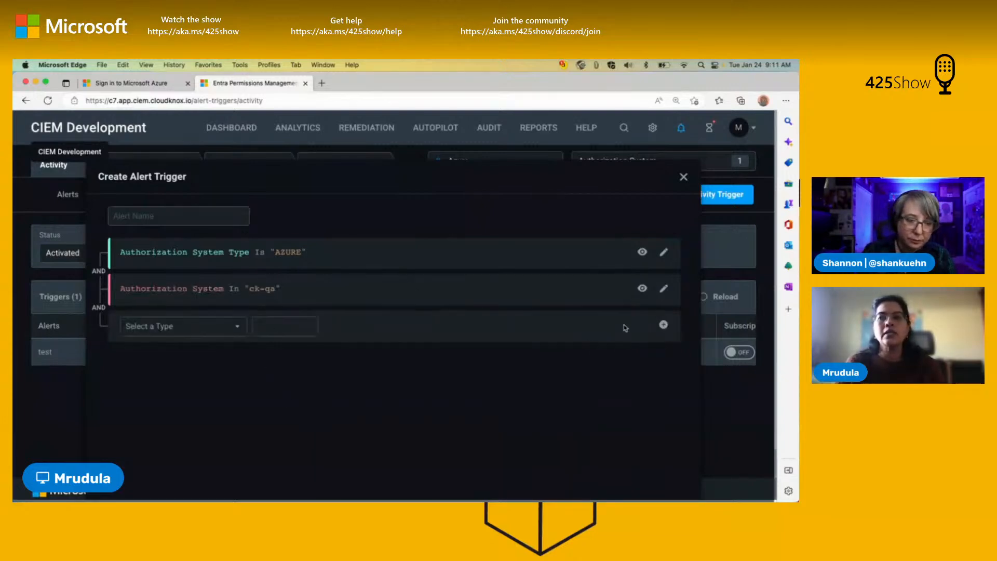
# Step: Add a Resource Type condition to the trigger and browse the Azure resource types offered for it
pyautogui.click(210, 332)
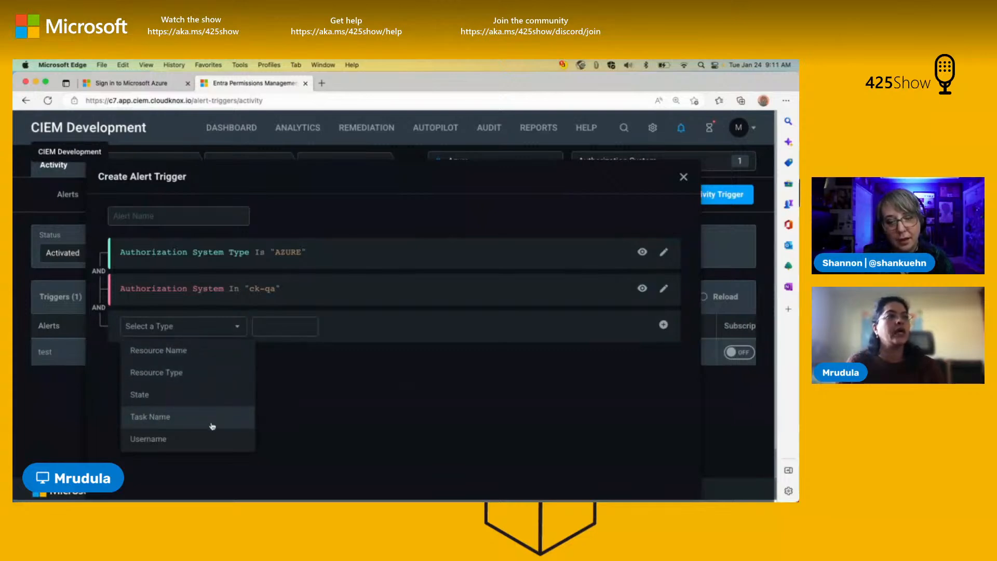
pyautogui.click(187, 372)
pyautogui.click(348, 333)
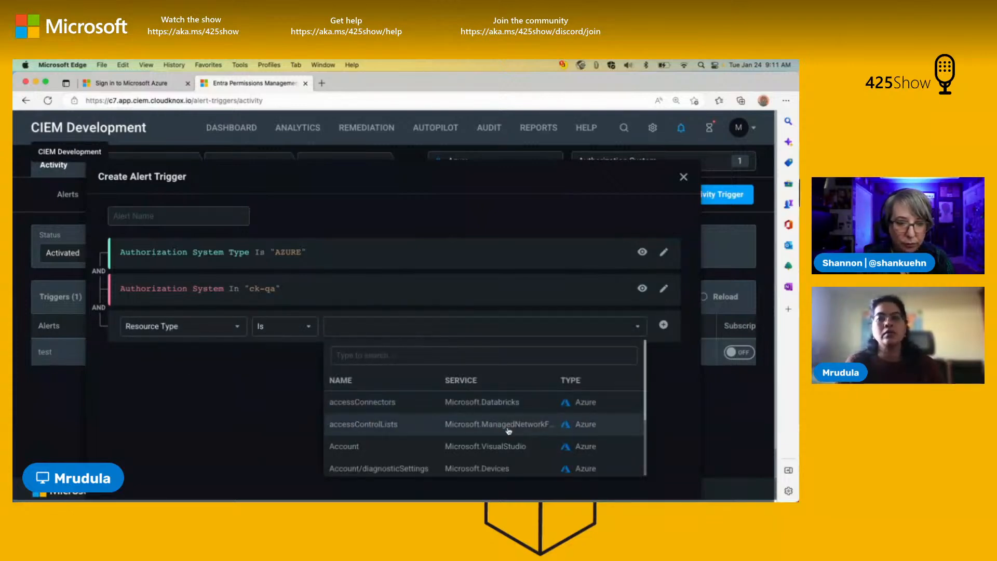
pyautogui.scroll(-3, 483, 426)
pyautogui.scroll(-3, 513, 434)
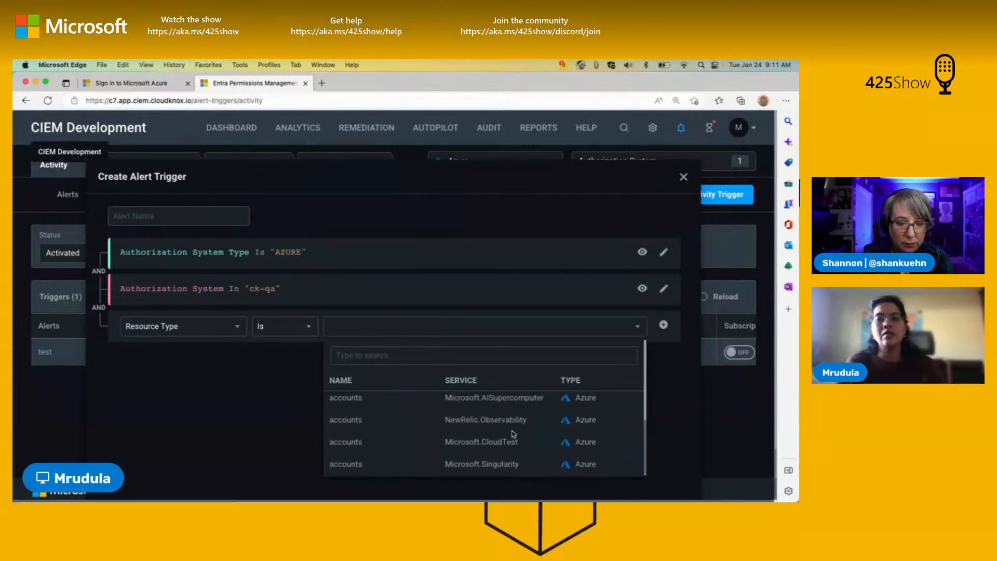
pyautogui.scroll(-5, 511, 435)
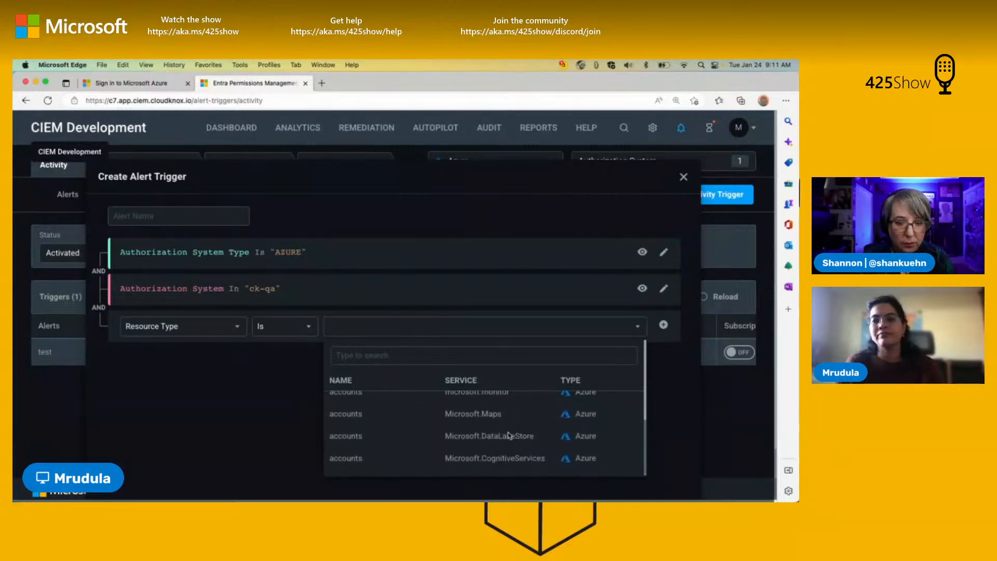
pyautogui.scroll(-5, 509, 435)
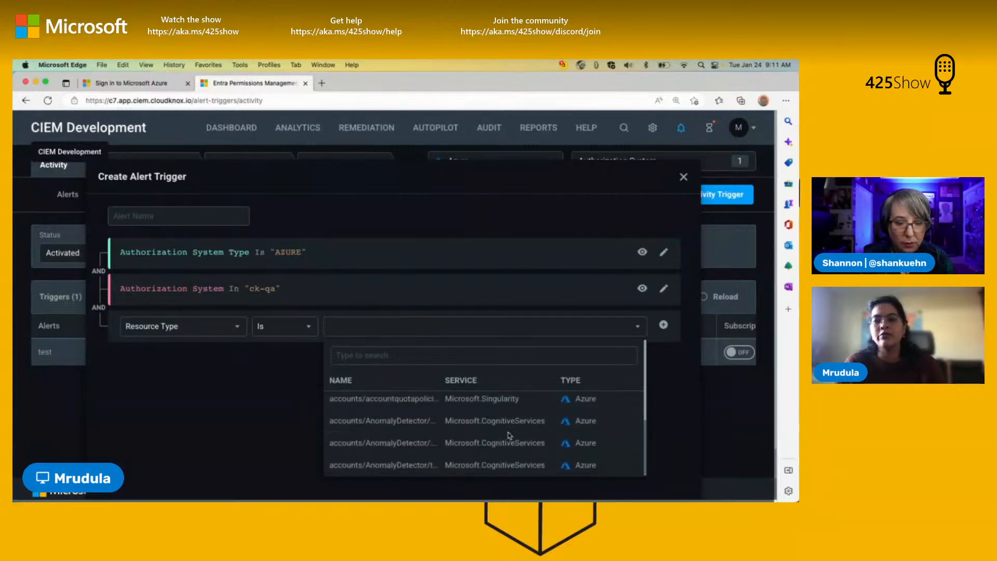
pyautogui.scroll(-5, 511, 455)
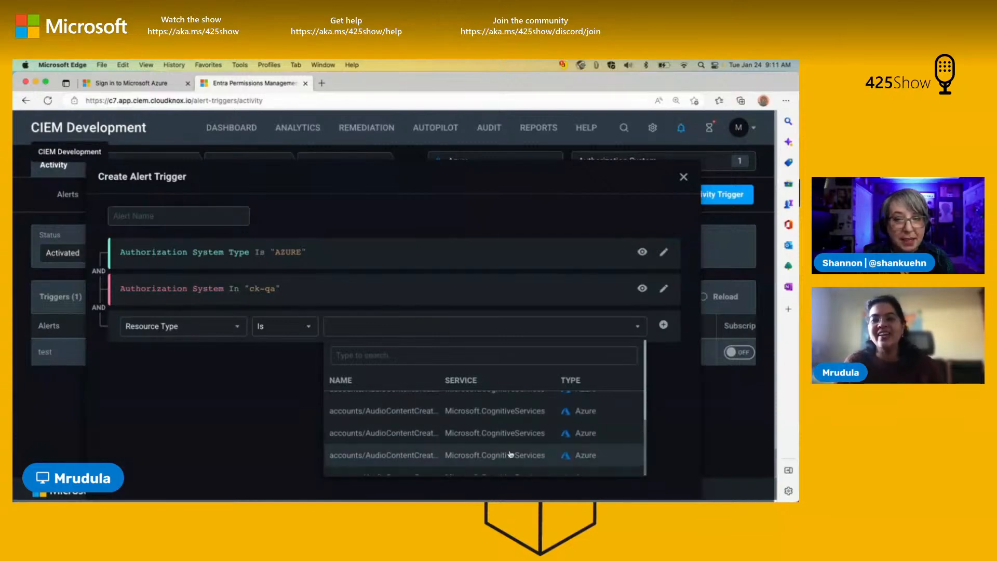
pyautogui.scroll(-5, 517, 449)
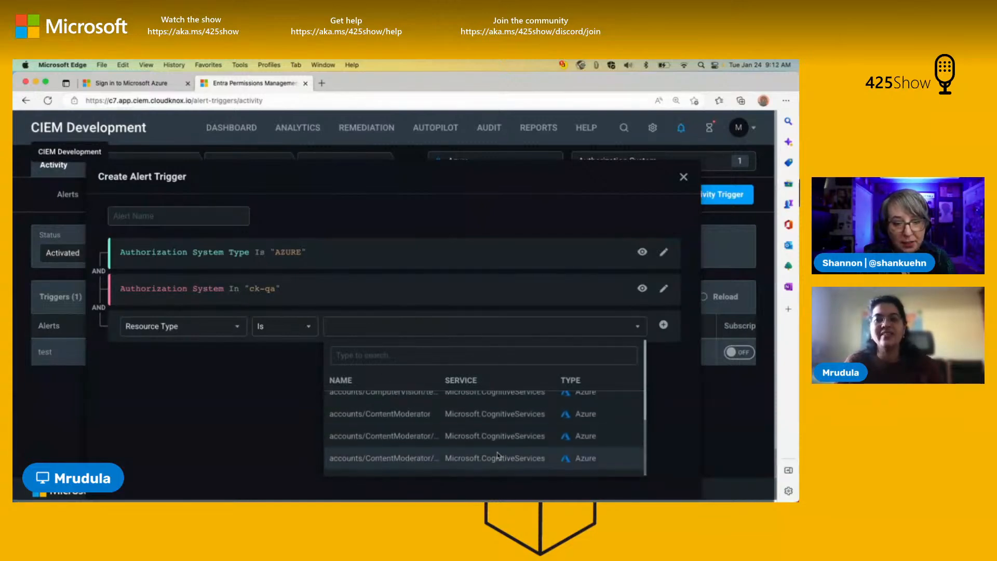
# Step: Switch the trigger's third condition to State and try Error, then set it to Authorization Failure
pyautogui.click(219, 327)
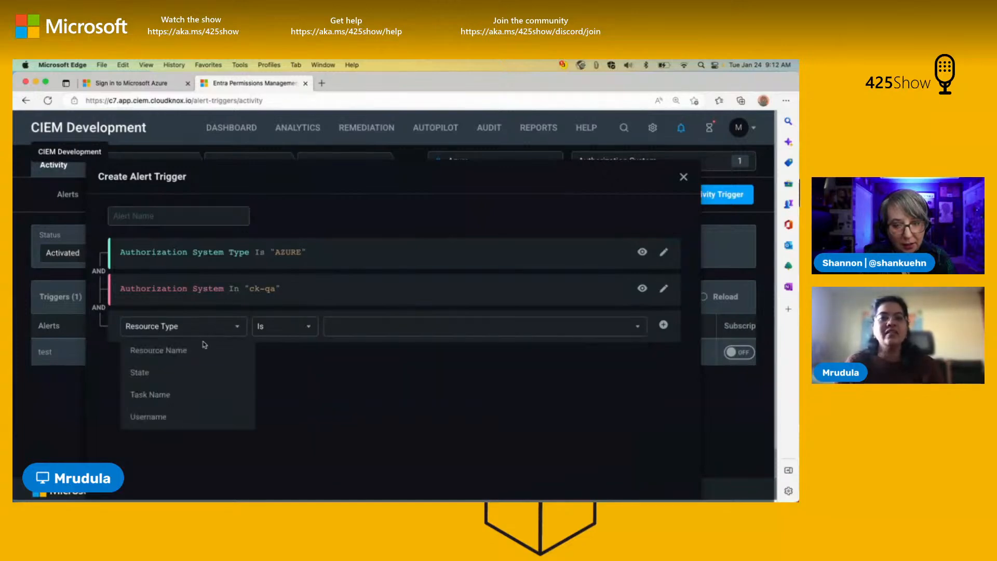
pyautogui.click(186, 371)
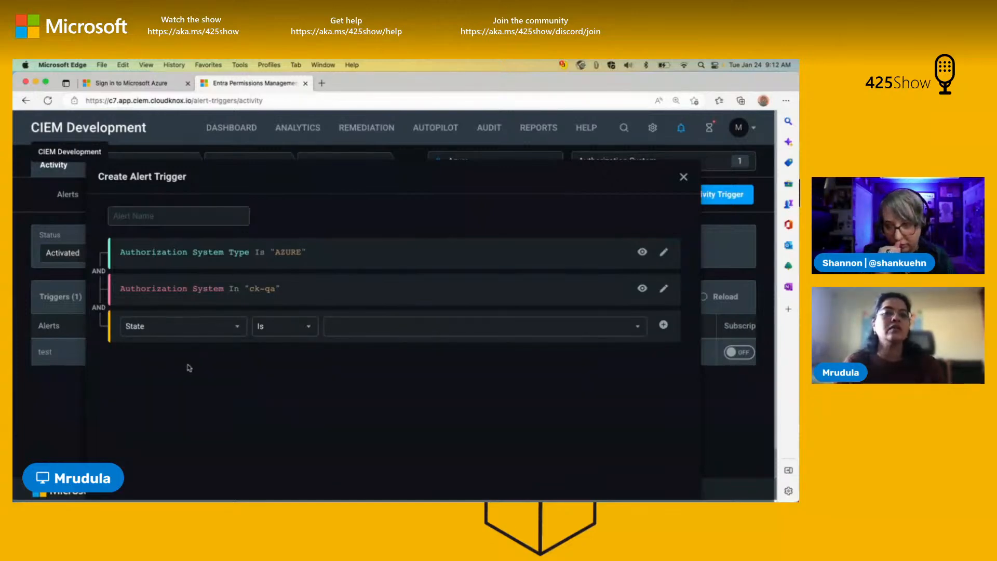
pyautogui.click(468, 326)
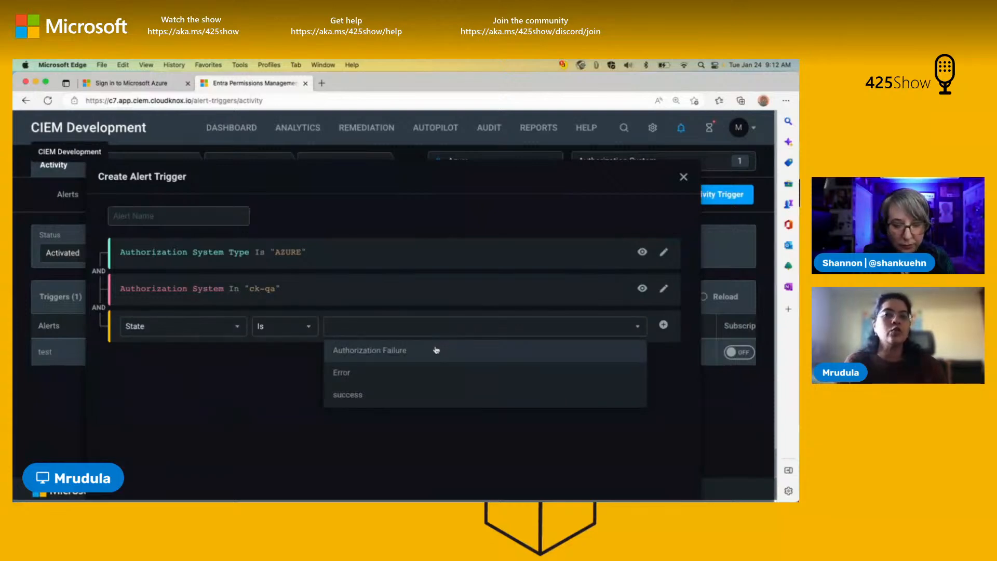
pyautogui.click(413, 379)
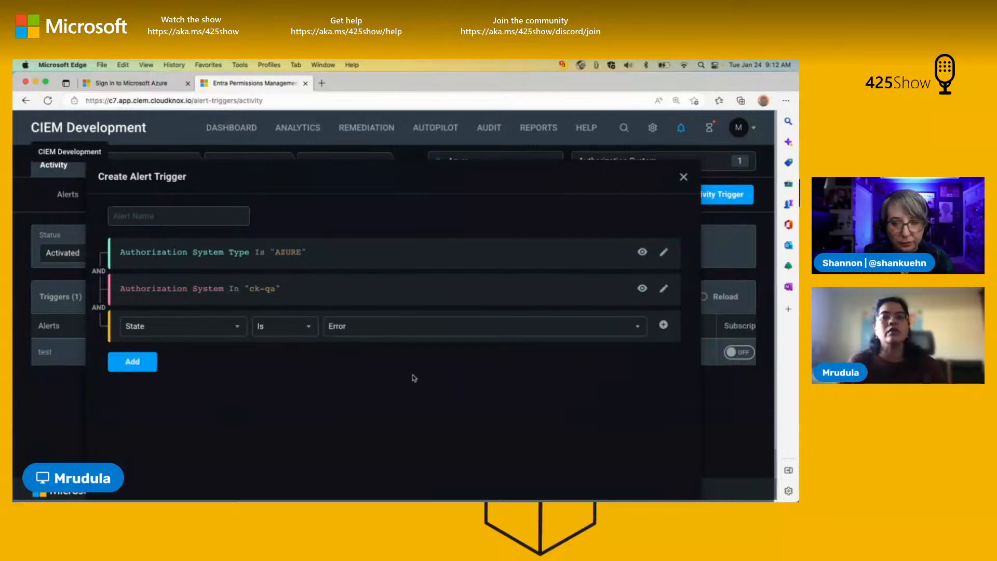
pyautogui.click(373, 327)
pyautogui.click(370, 348)
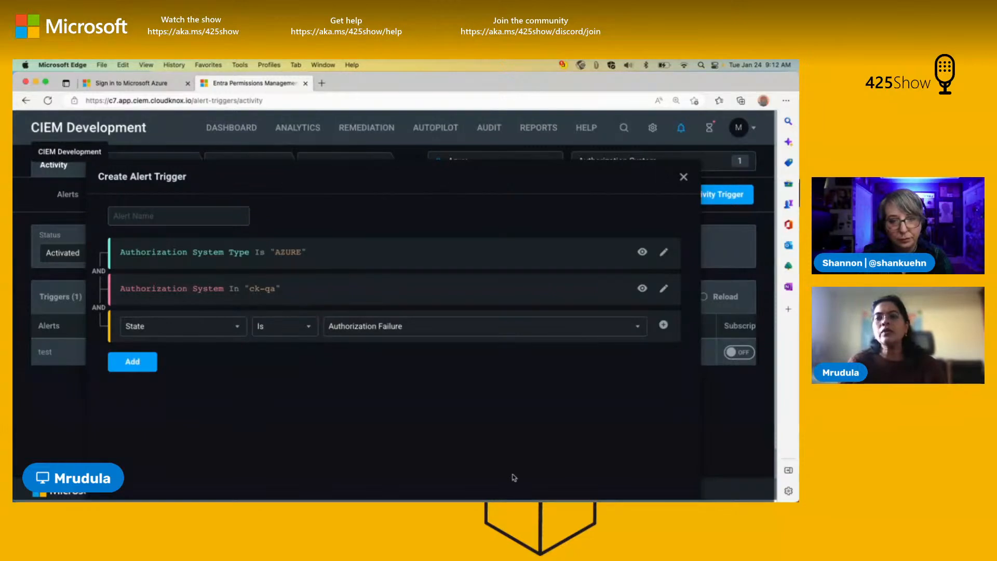
# Step: Name the alert trigger Test, then cancel its creation without saving
pyautogui.scroll(-2, 513, 473)
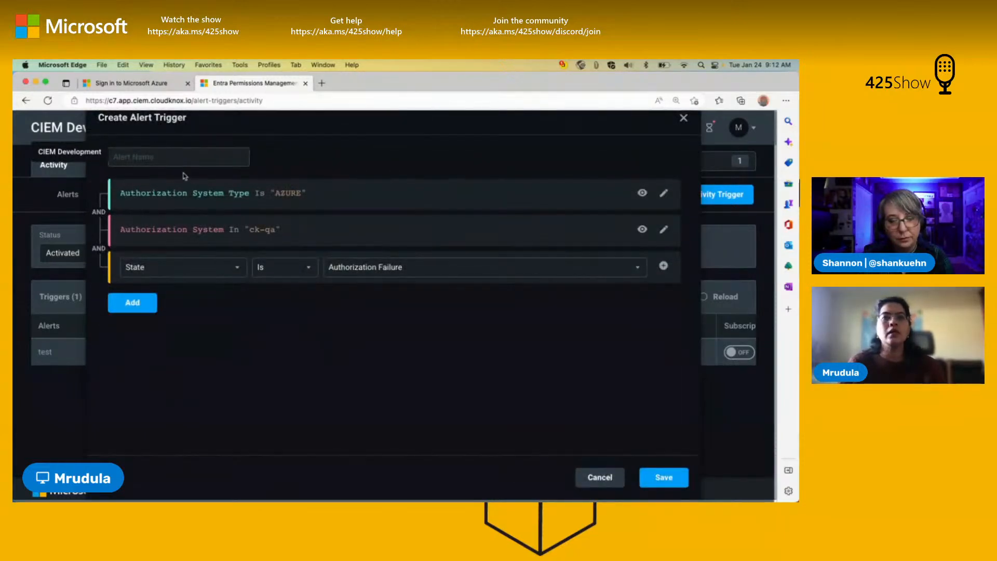
pyautogui.click(185, 157)
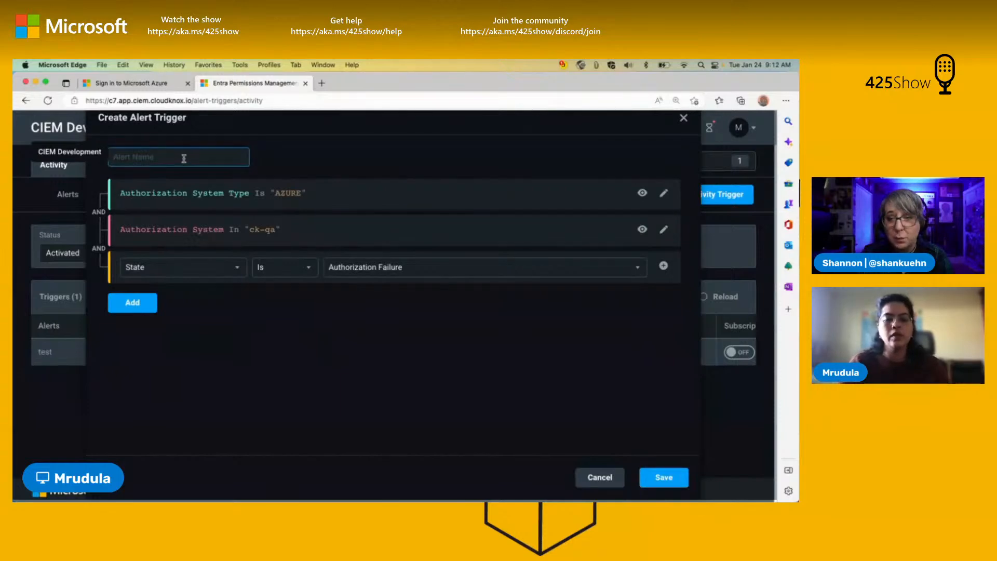
pyautogui.write('Test')
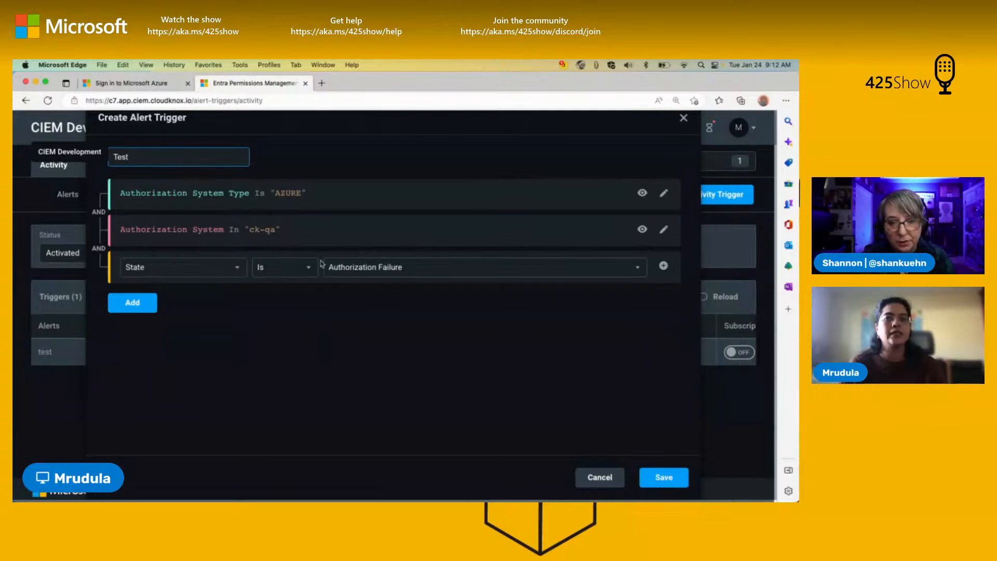
pyautogui.click(600, 477)
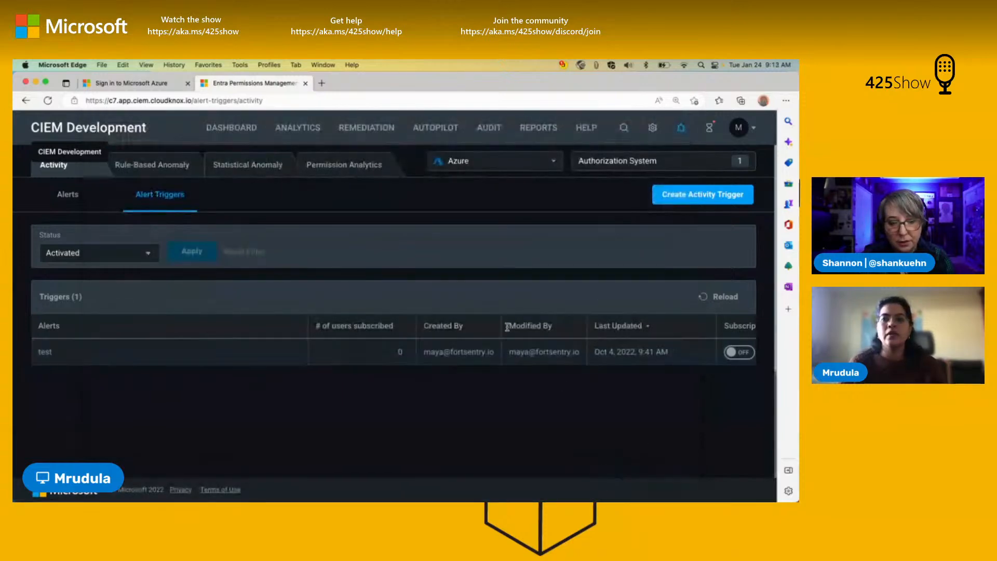
# Step: Return to the activity alerts list and open the details of the most recent test alert
pyautogui.click(91, 201)
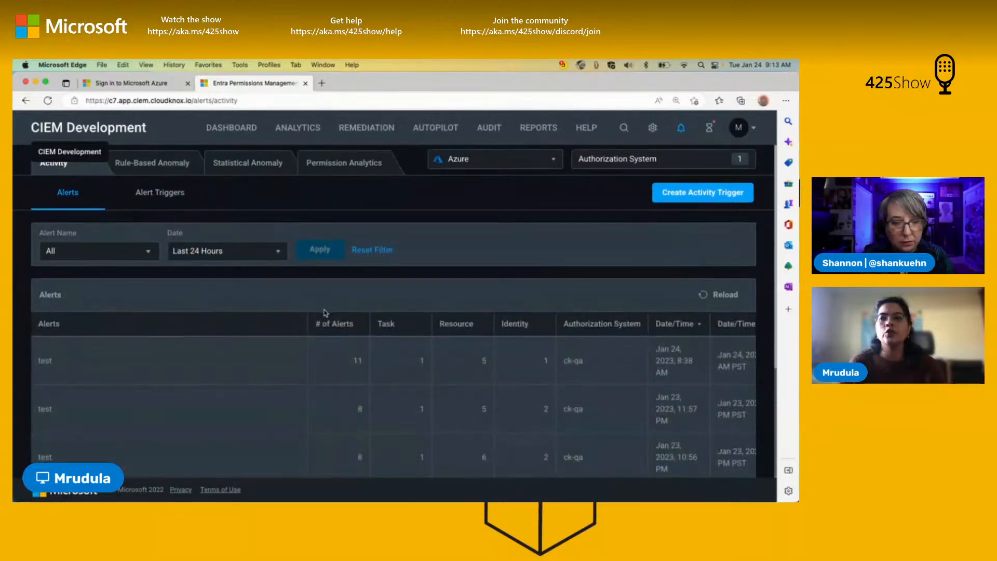
pyautogui.scroll(-3, 326, 313)
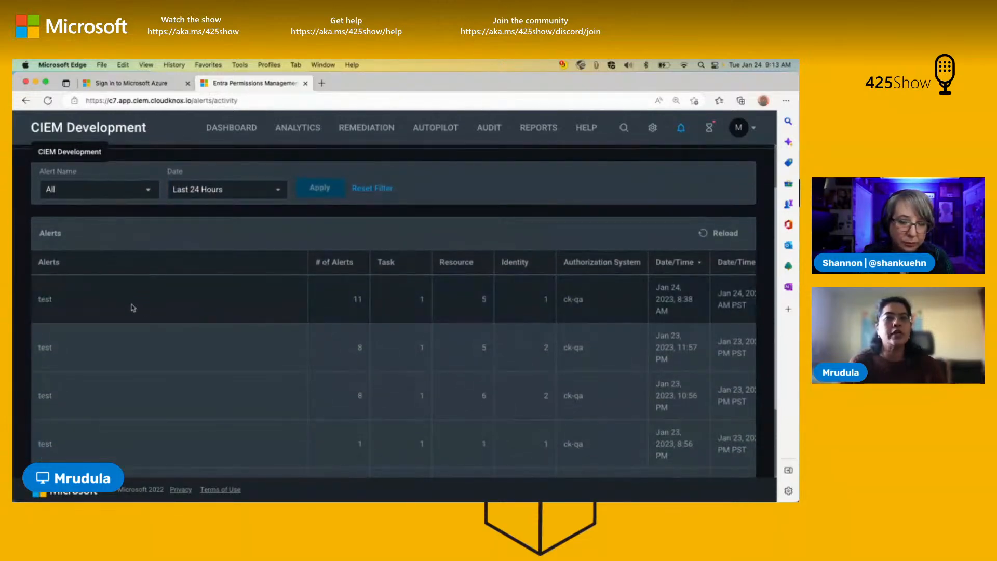
pyautogui.click(45, 297)
pyautogui.scroll(-2, 446, 280)
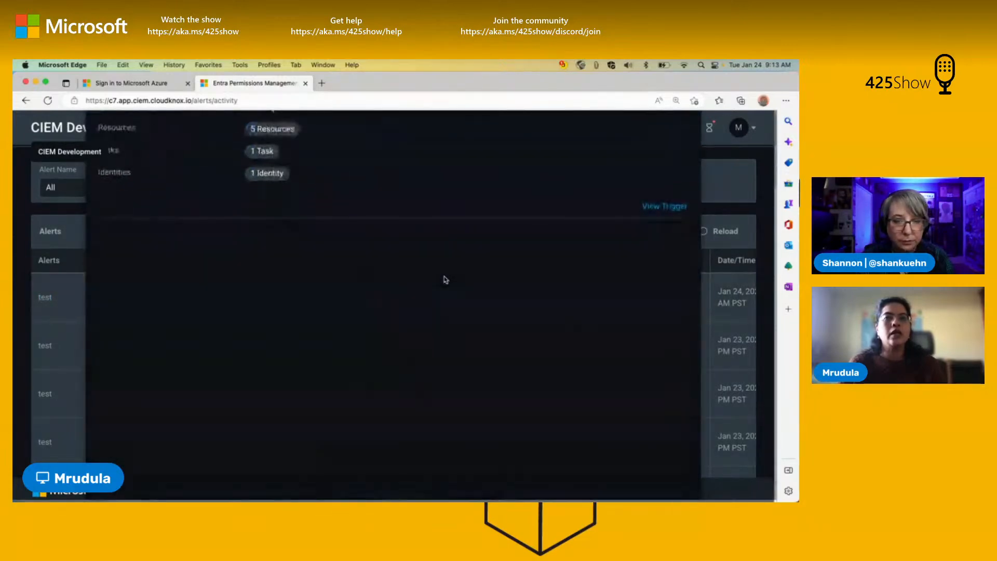
# Step: Close the test alert's details and return to the activity alerts list
pyautogui.scroll(2, 425, 226)
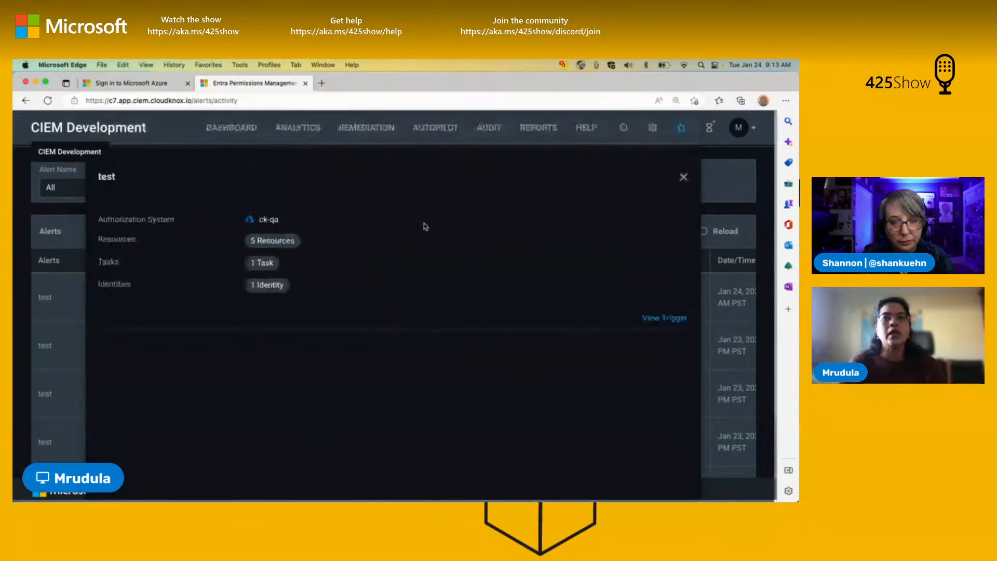
pyautogui.click(685, 179)
pyautogui.scroll(2, 246, 268)
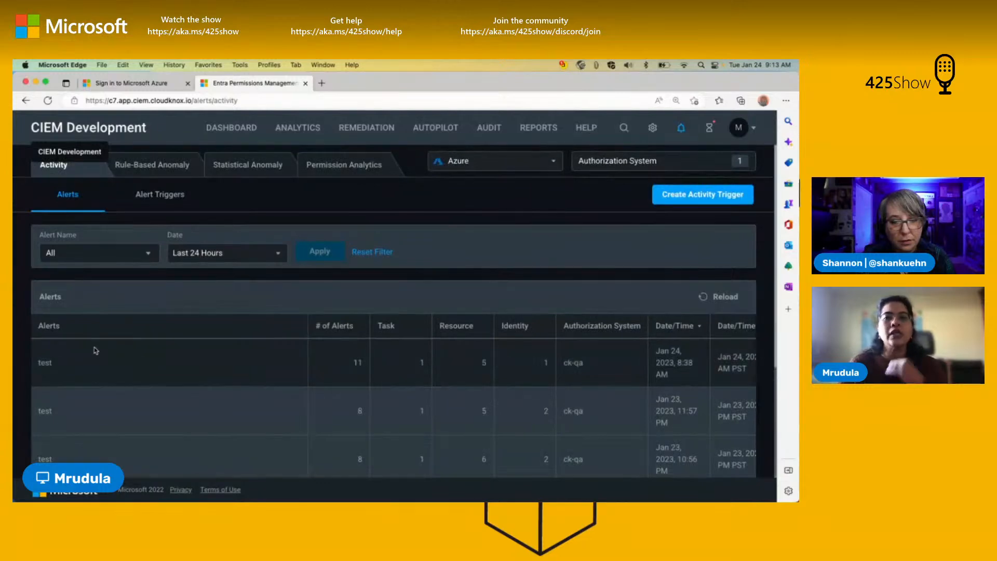
# Step: Start a new rule-based anomaly trigger for Azure using Identity Performs A Particular Task For The First Time
pyautogui.click(157, 169)
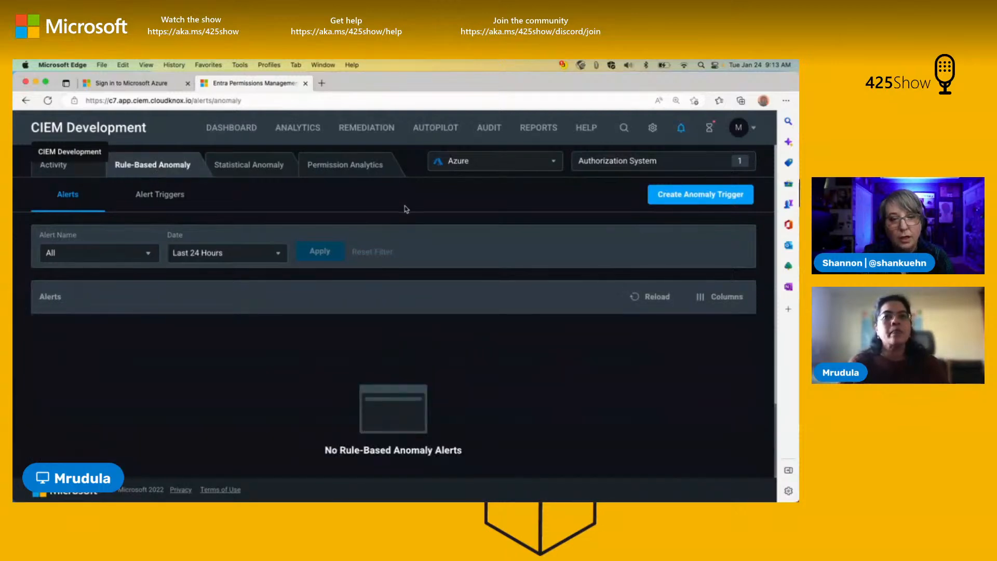
pyautogui.click(168, 203)
pyautogui.click(710, 194)
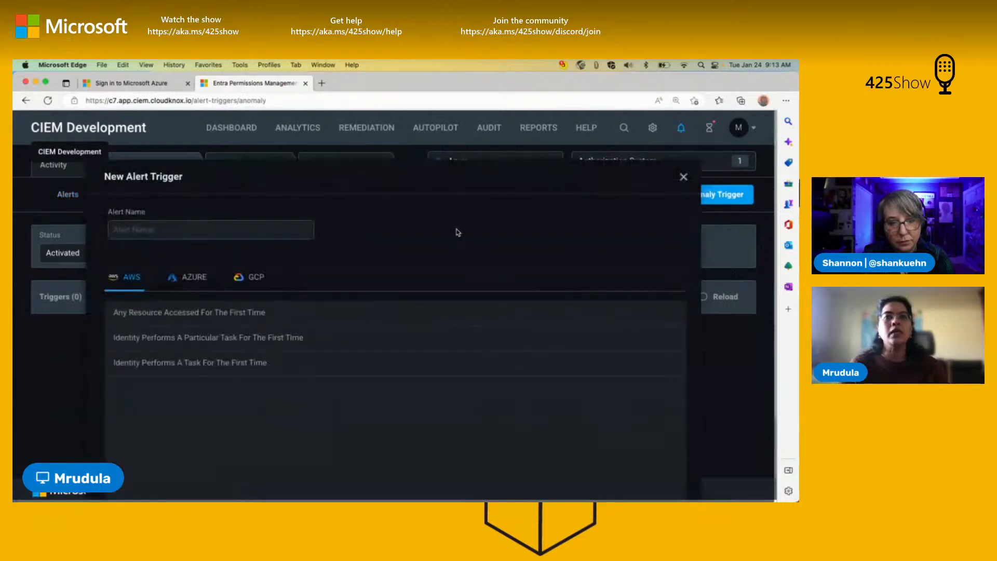
pyautogui.scroll(-2, 454, 232)
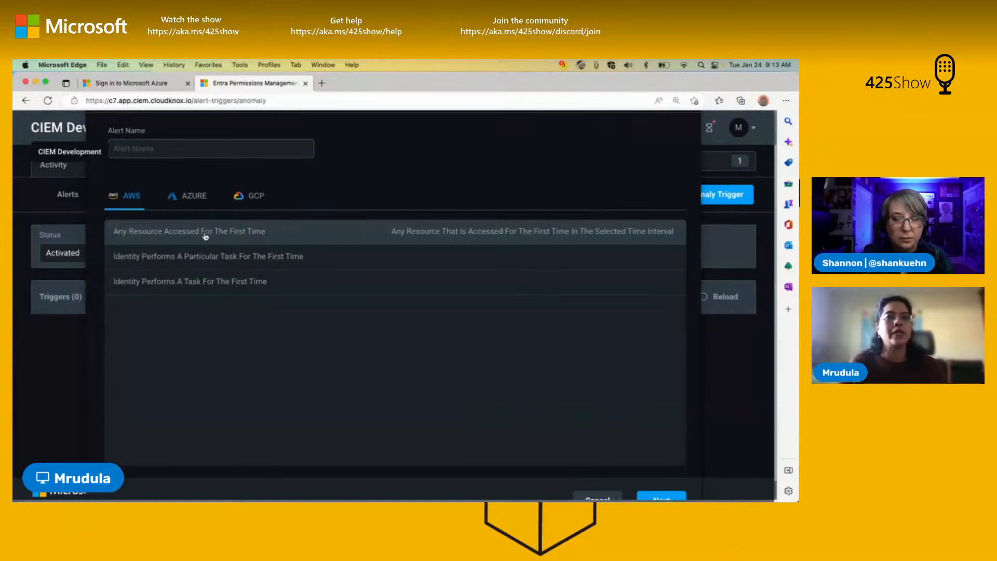
pyautogui.click(190, 202)
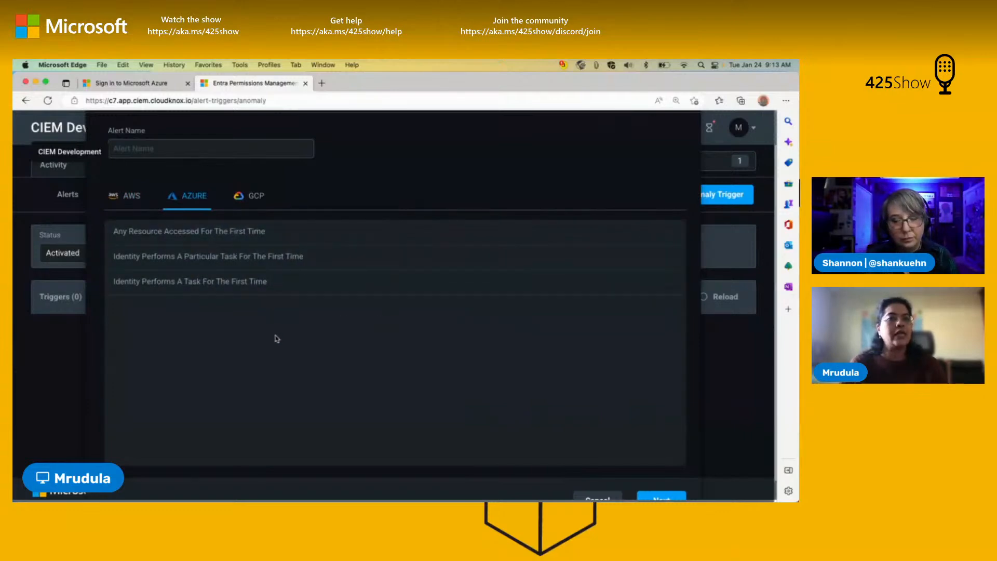
pyautogui.click(317, 260)
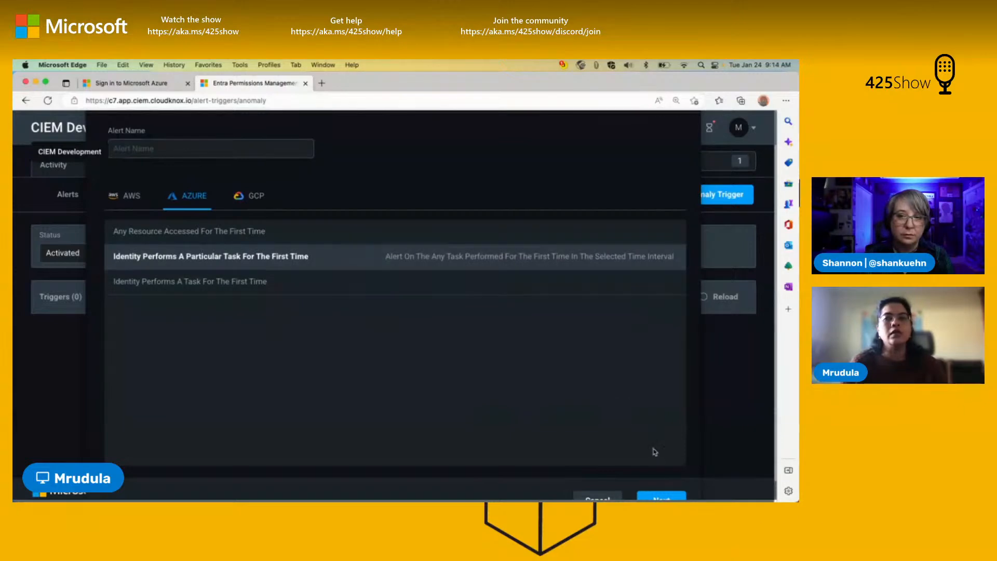
# Step: Name the anomaly trigger TestDelete and continue to its authorization system selection
pyautogui.click(213, 152)
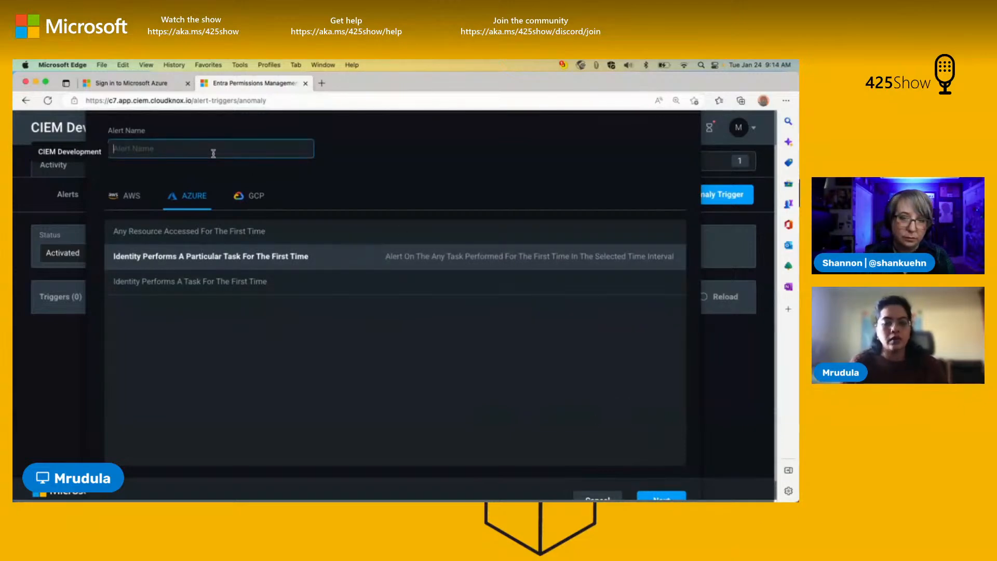
pyautogui.write('TestD')
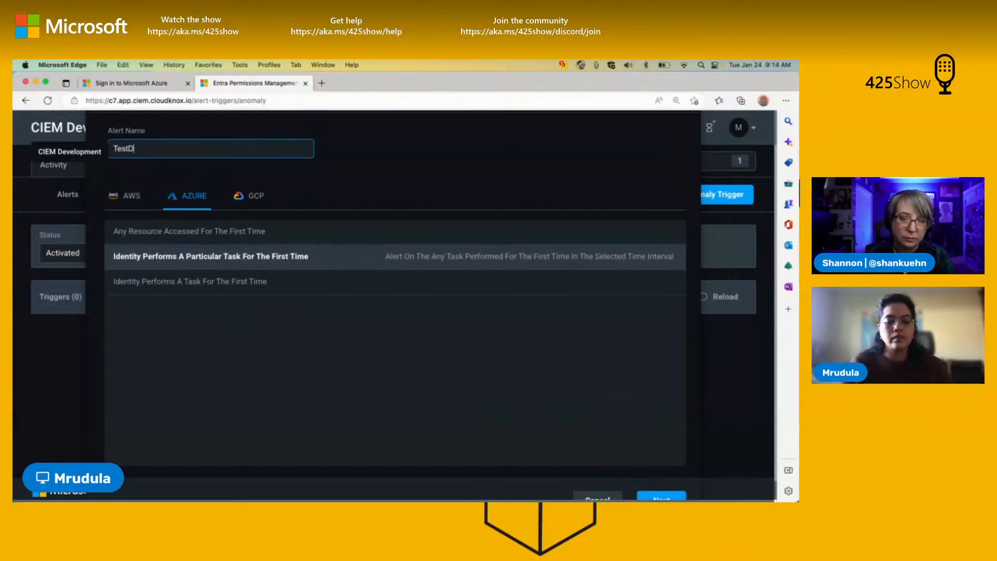
pyautogui.write('elete')
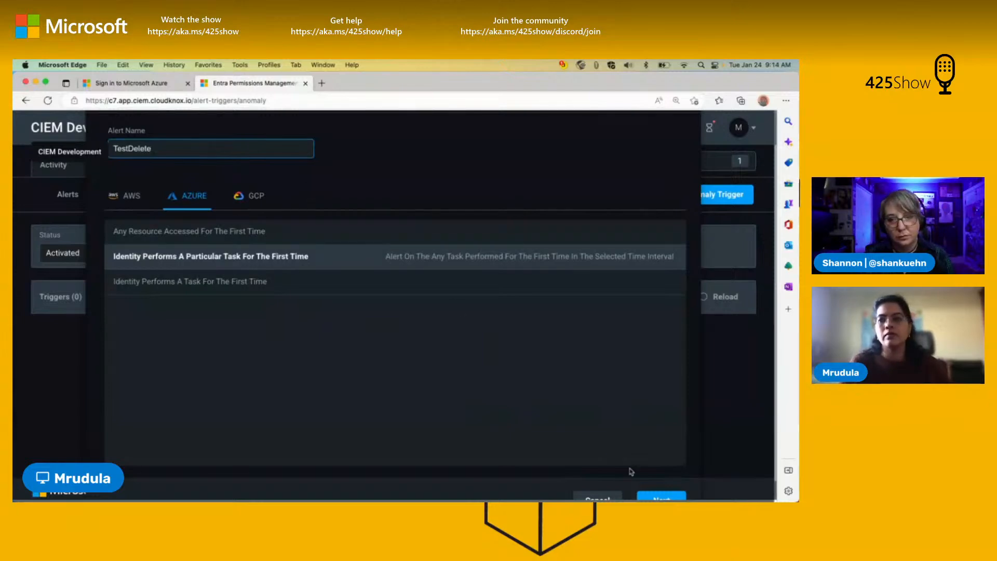
pyautogui.click(662, 497)
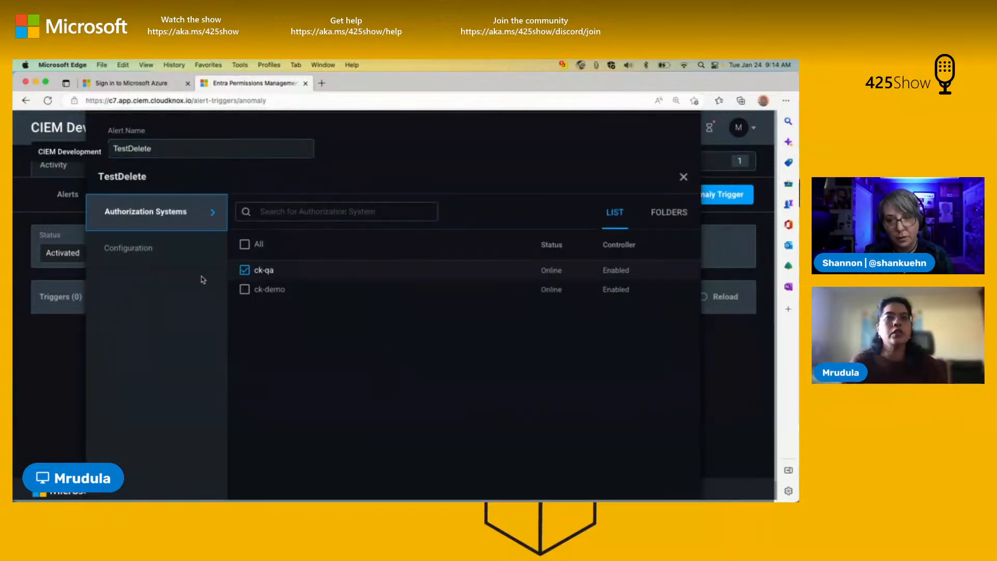
# Step: Review the anomaly trigger's time interval configuration, then try to save the trigger
pyautogui.click(135, 253)
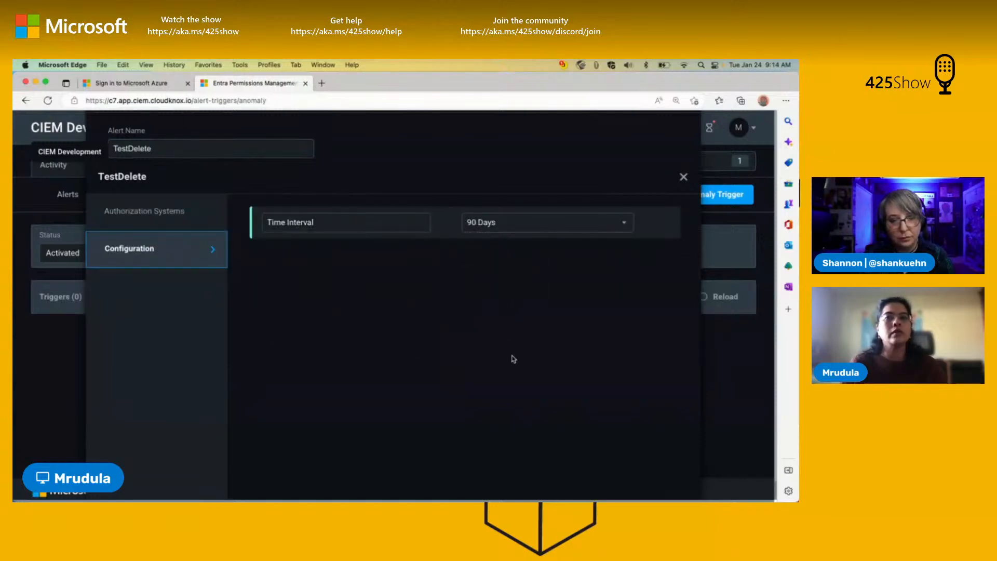
pyautogui.scroll(-3, 552, 461)
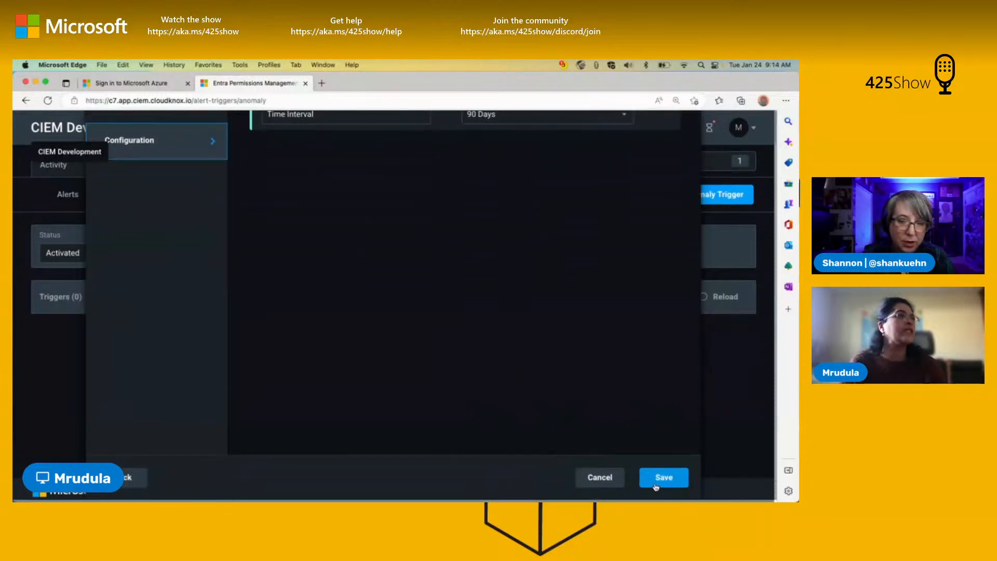
pyautogui.click(655, 483)
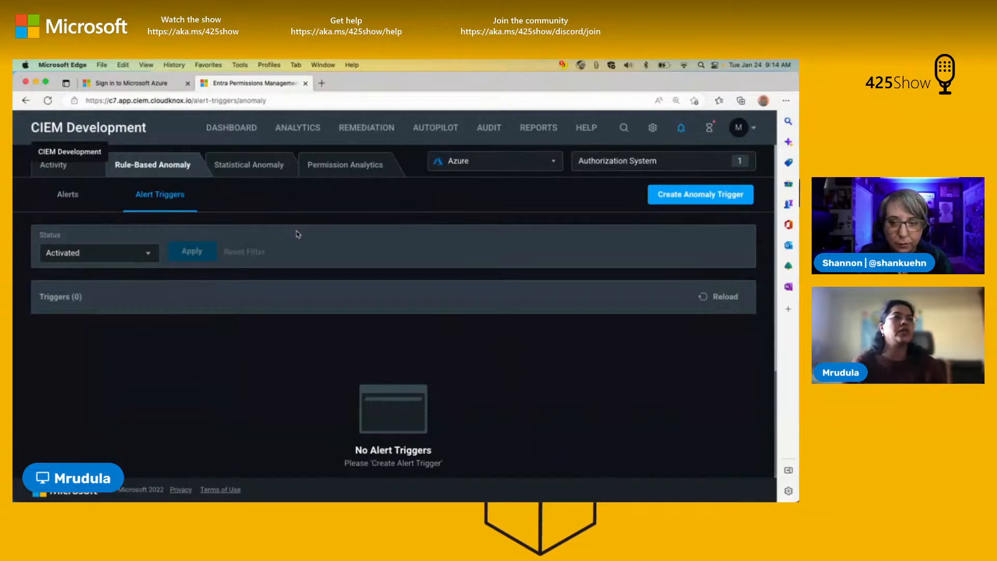
# Step: Open the statistical anomaly alerts and filter them to the last week
pyautogui.click(255, 165)
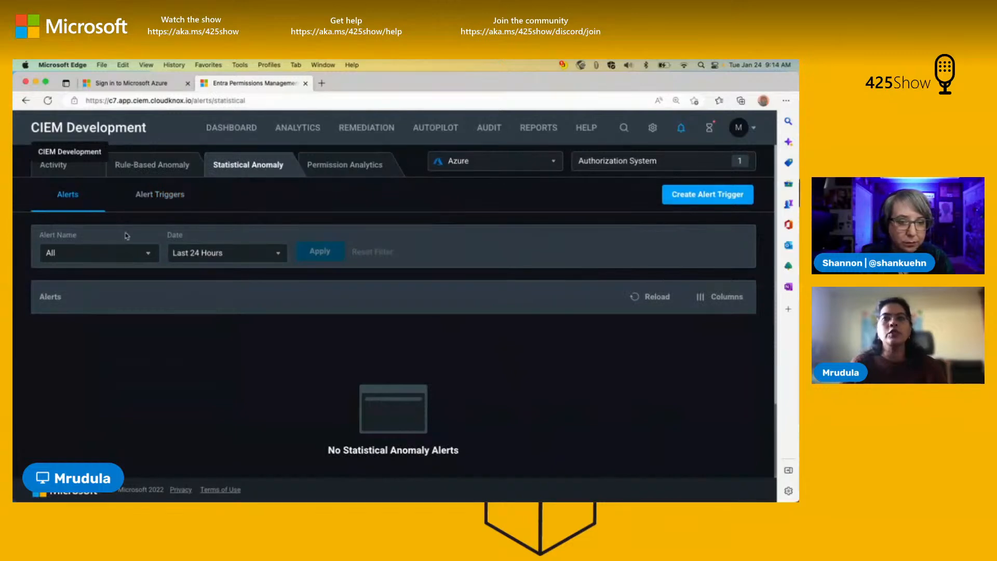
pyautogui.click(247, 257)
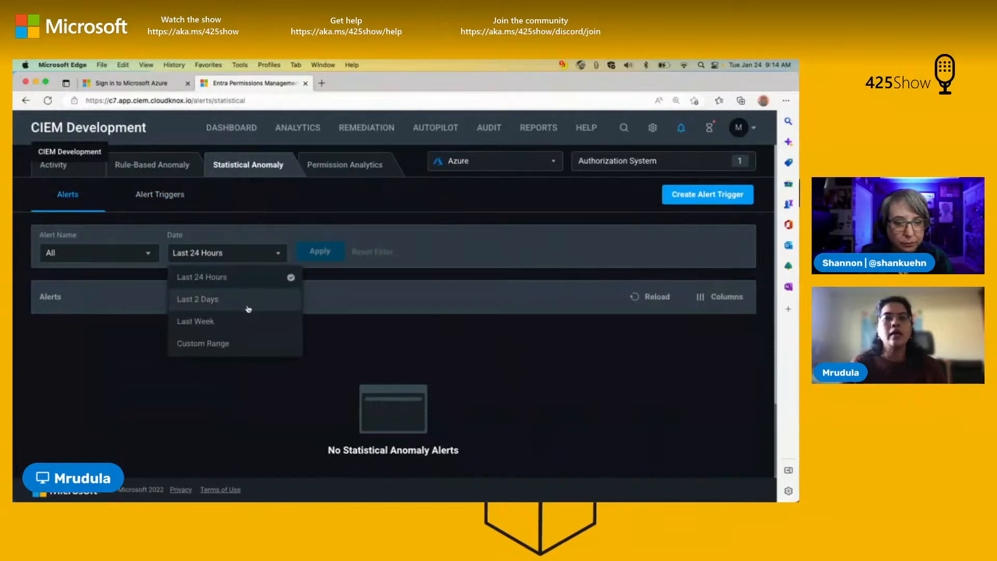
pyautogui.click(253, 322)
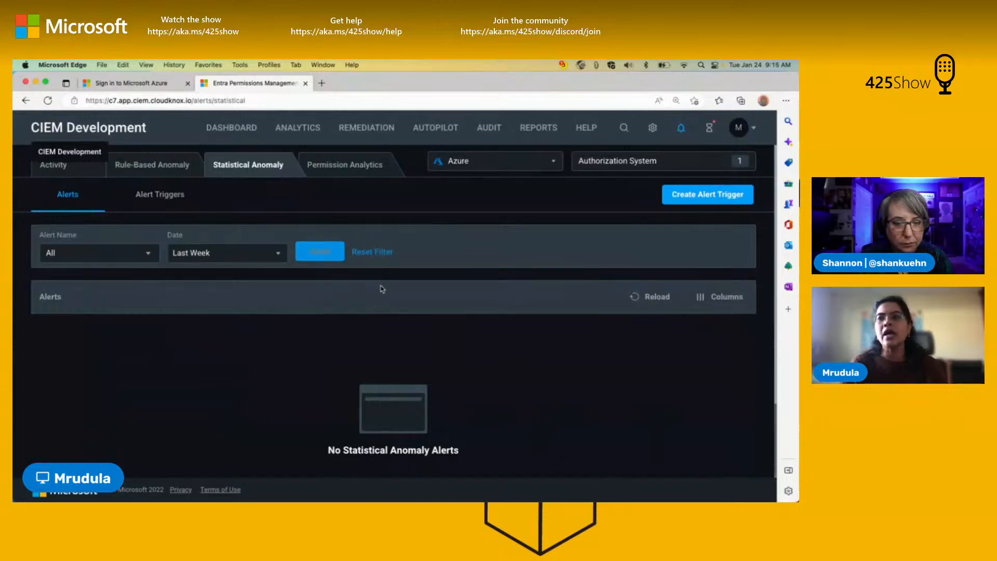
# Step: Show the statistical anomaly alert triggers with the authorization system type set to AWS
pyautogui.click(155, 204)
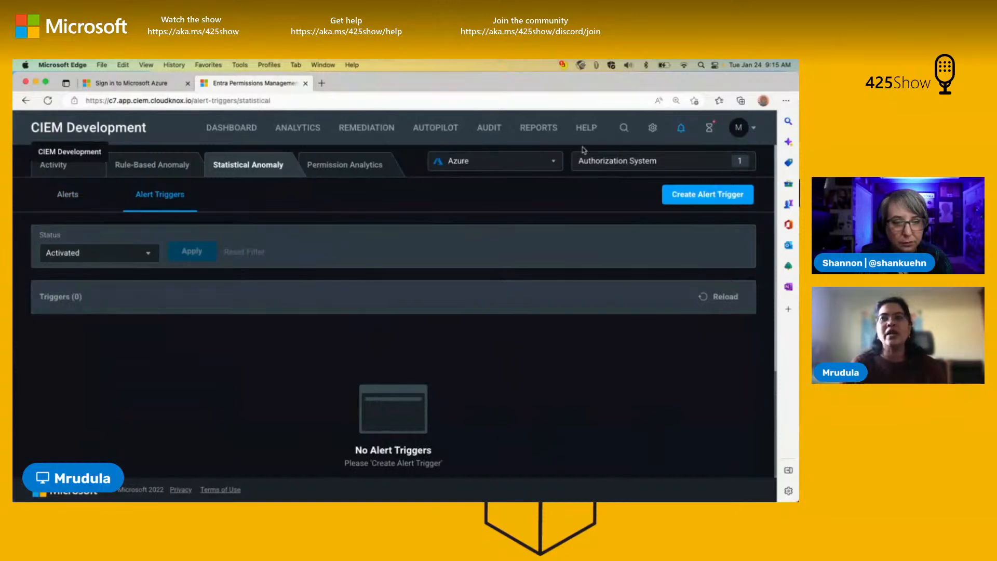
pyautogui.click(517, 172)
pyautogui.click(513, 194)
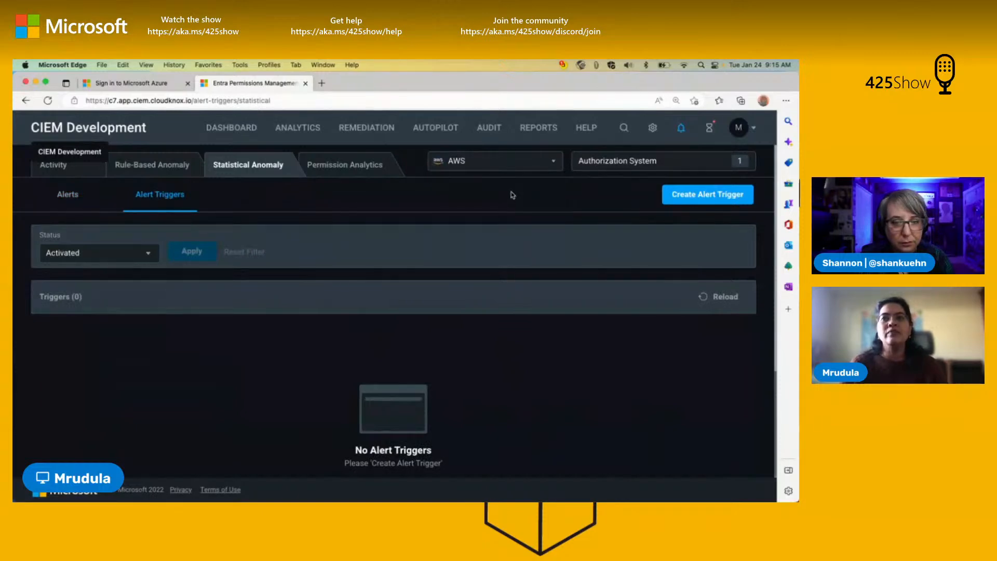
# Step: Compare the statistical anomaly trigger types offered for AWS, Azure and GCP in a new trigger, then cancel it
pyautogui.click(678, 196)
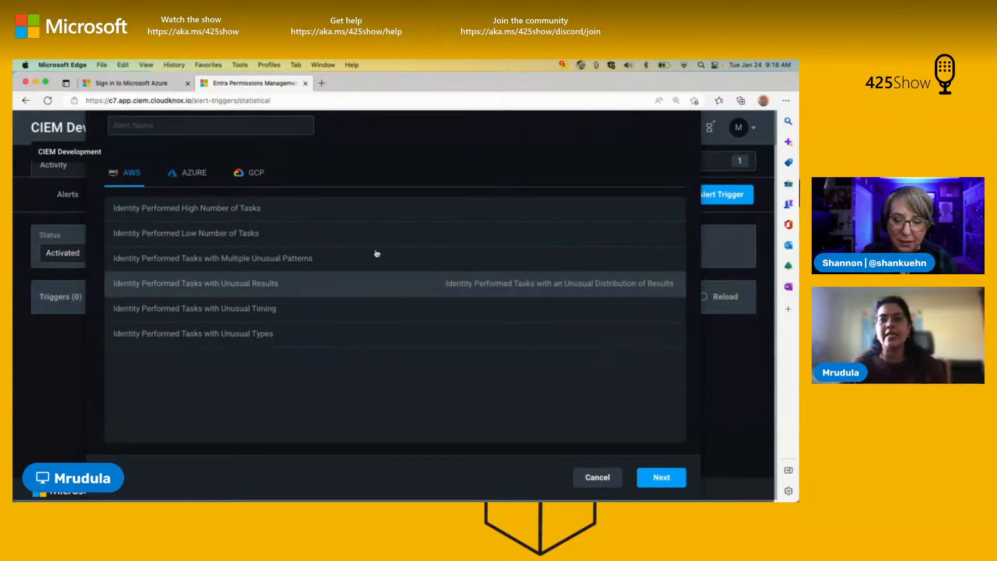
pyautogui.click(208, 180)
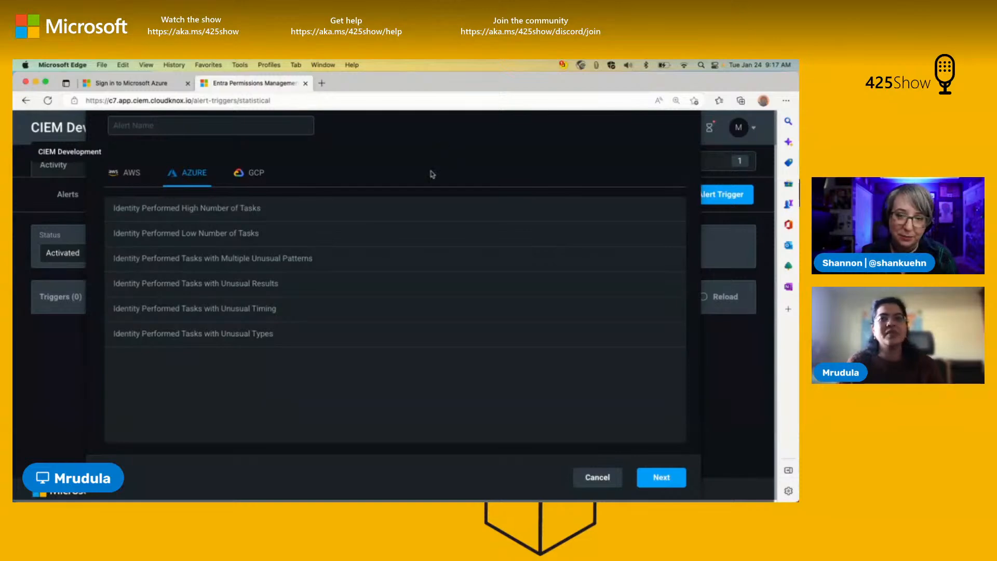
pyautogui.click(136, 174)
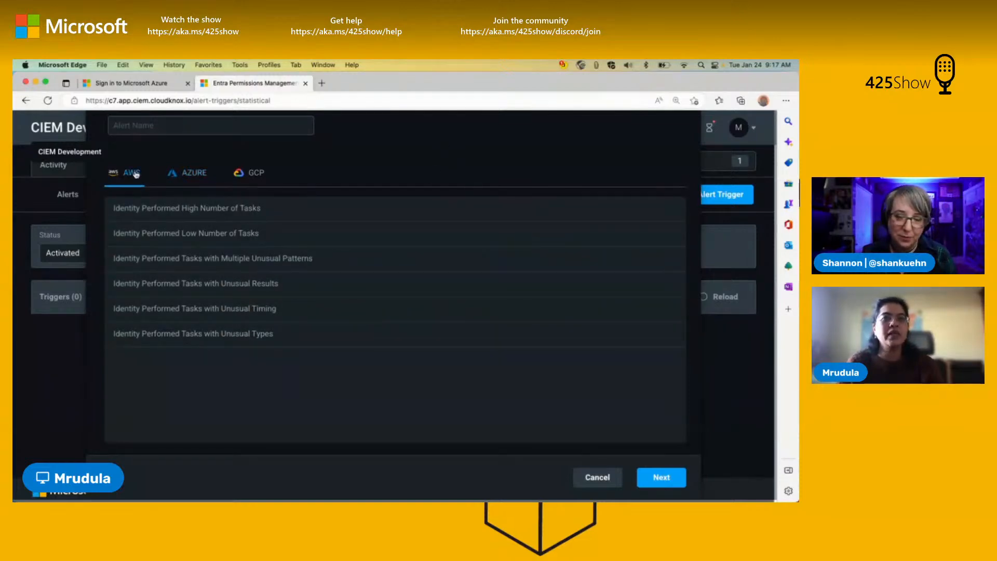
pyautogui.click(188, 183)
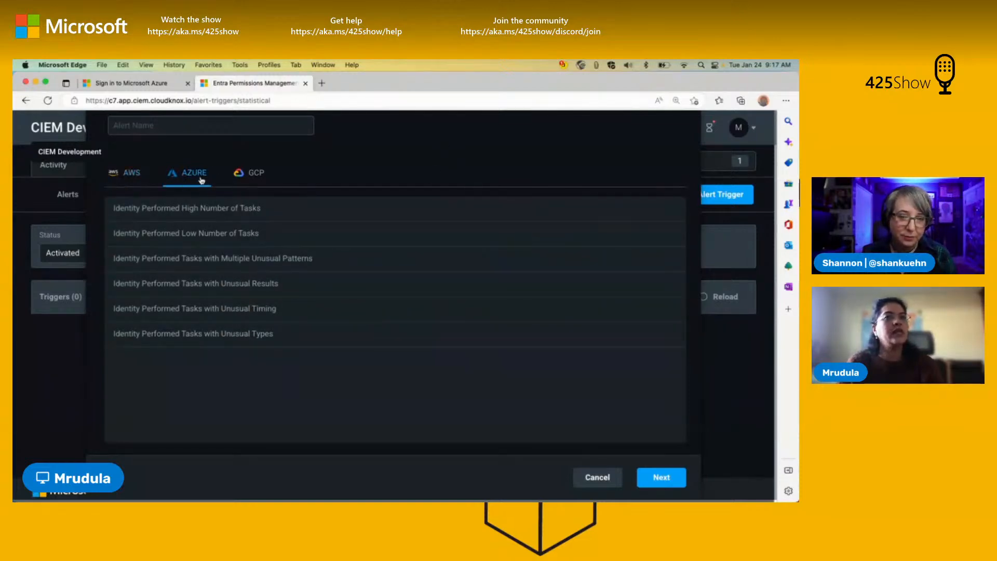
pyautogui.click(241, 179)
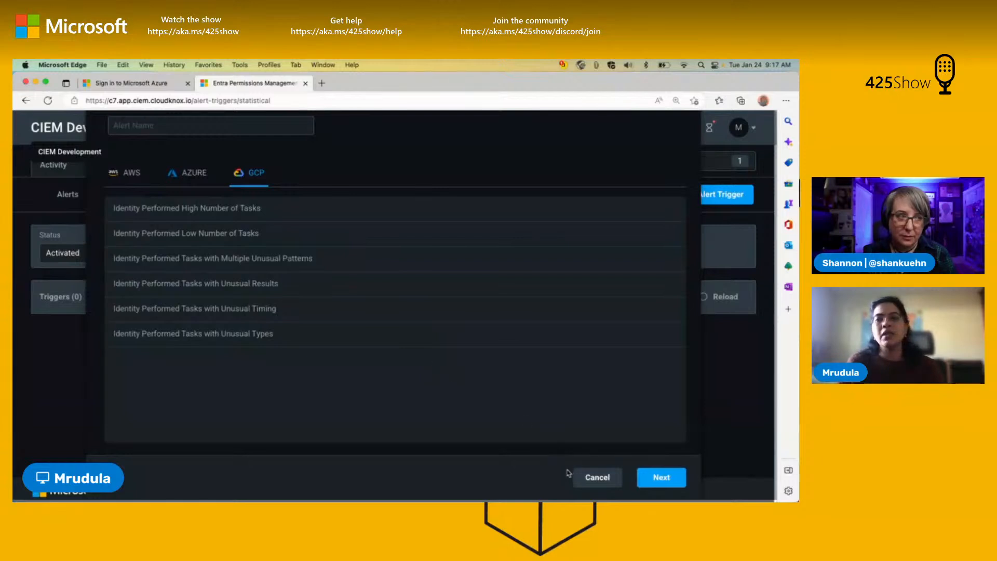
pyautogui.click(587, 479)
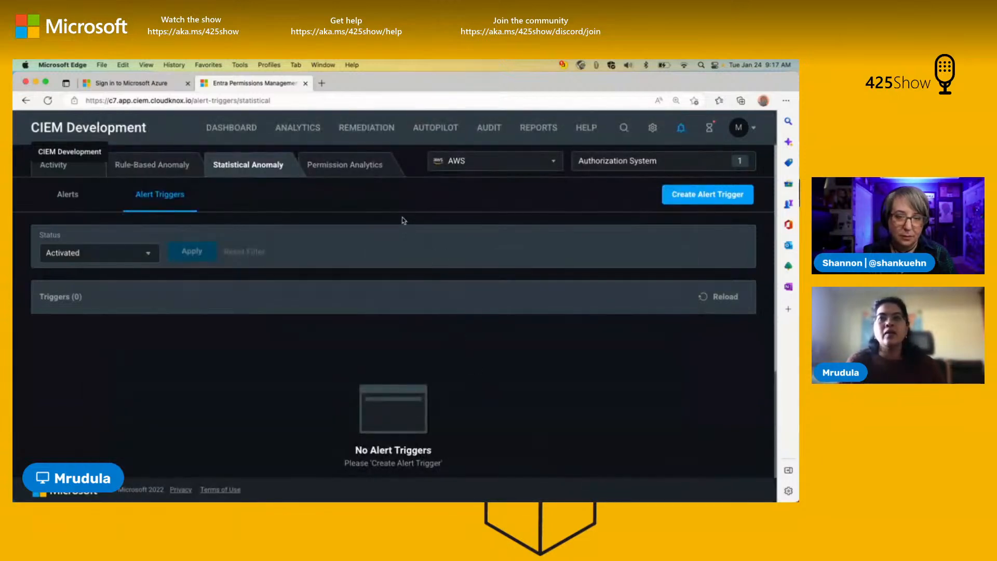
# Step: Show the permission analytics alerts from the last week for Azure
pyautogui.click(366, 167)
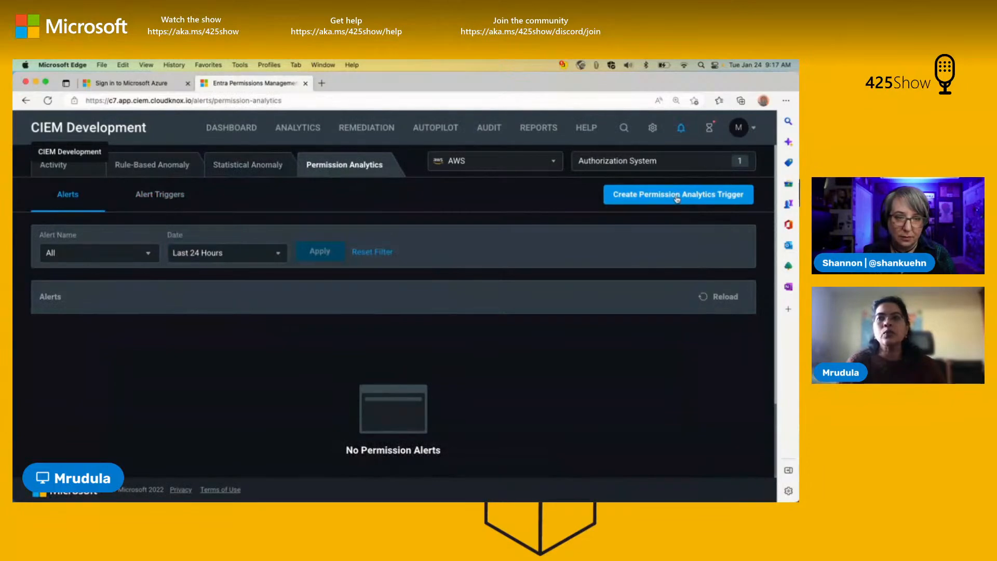
pyautogui.click(278, 253)
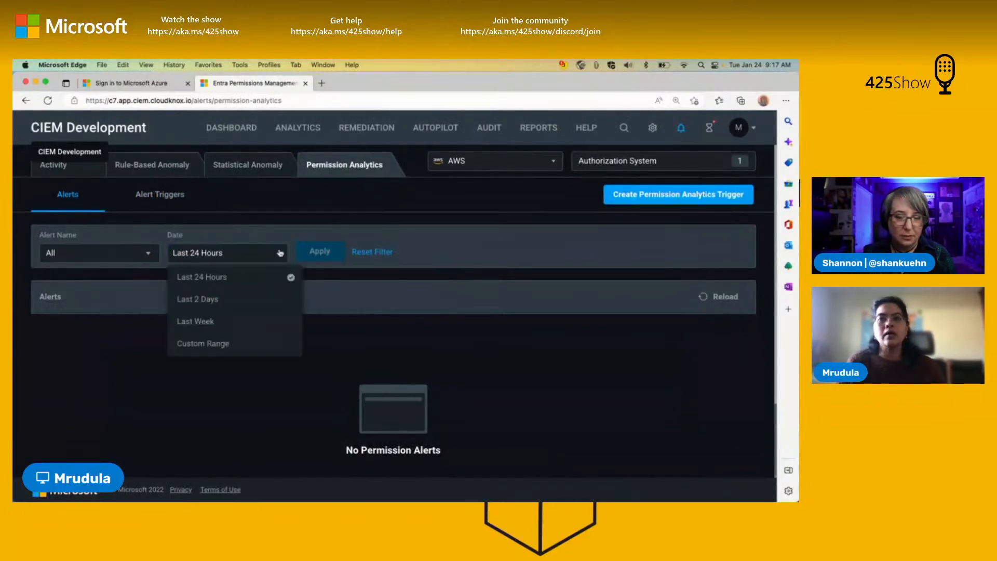
pyautogui.click(261, 322)
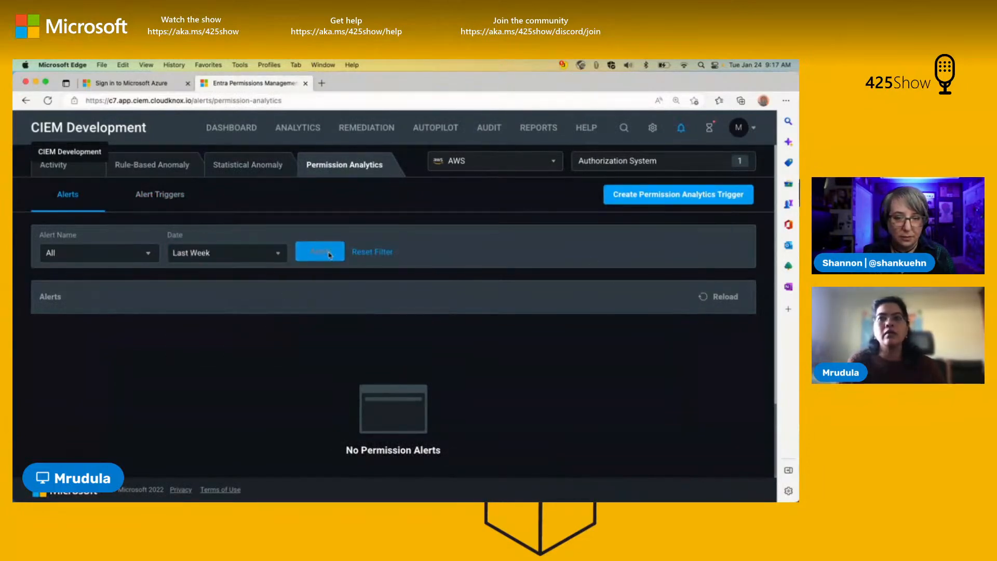
pyautogui.click(517, 167)
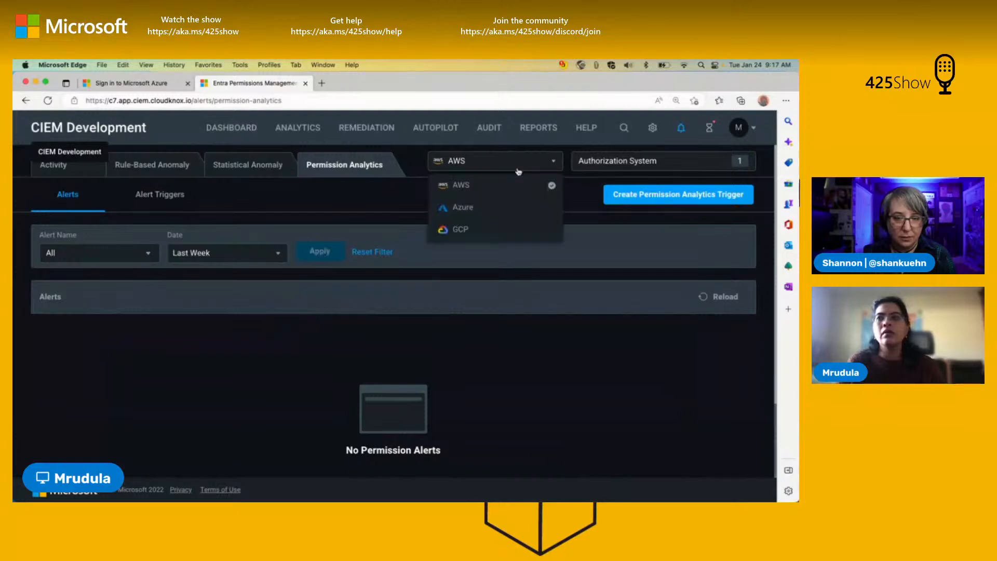
pyautogui.click(507, 206)
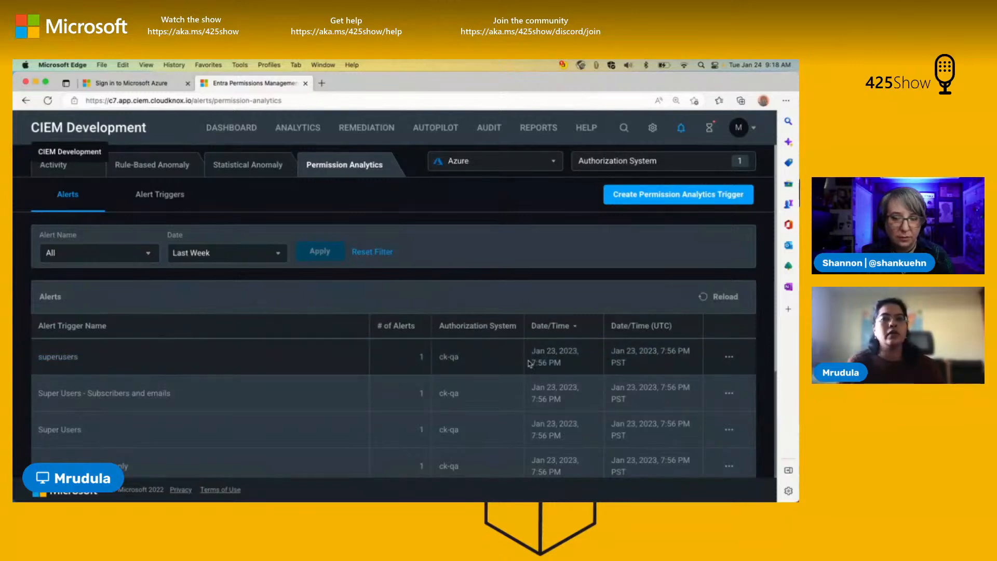
# Step: Start a new permission analytics trigger and browse the alert types offered for Azure
pyautogui.click(712, 200)
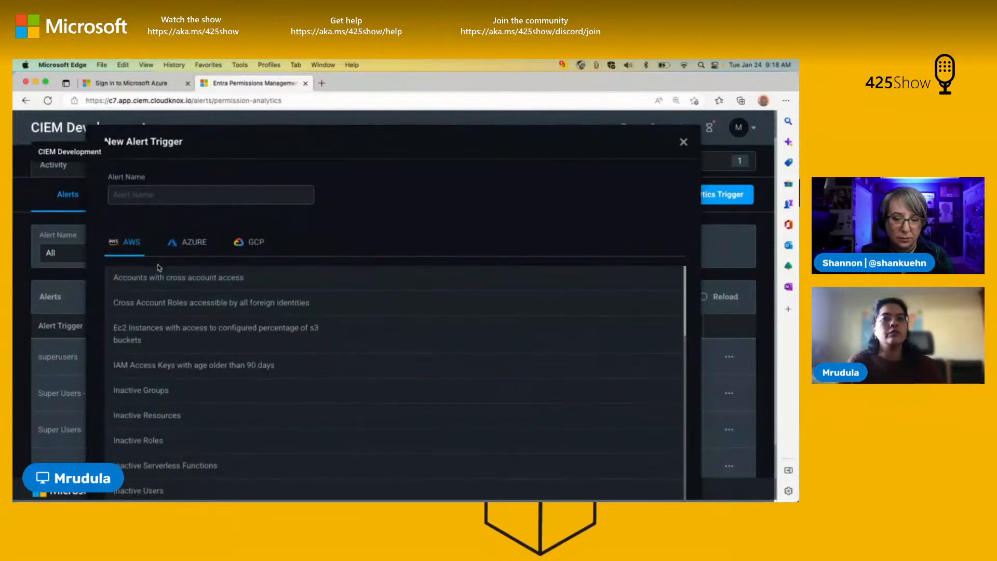
pyautogui.scroll(-1, 197, 291)
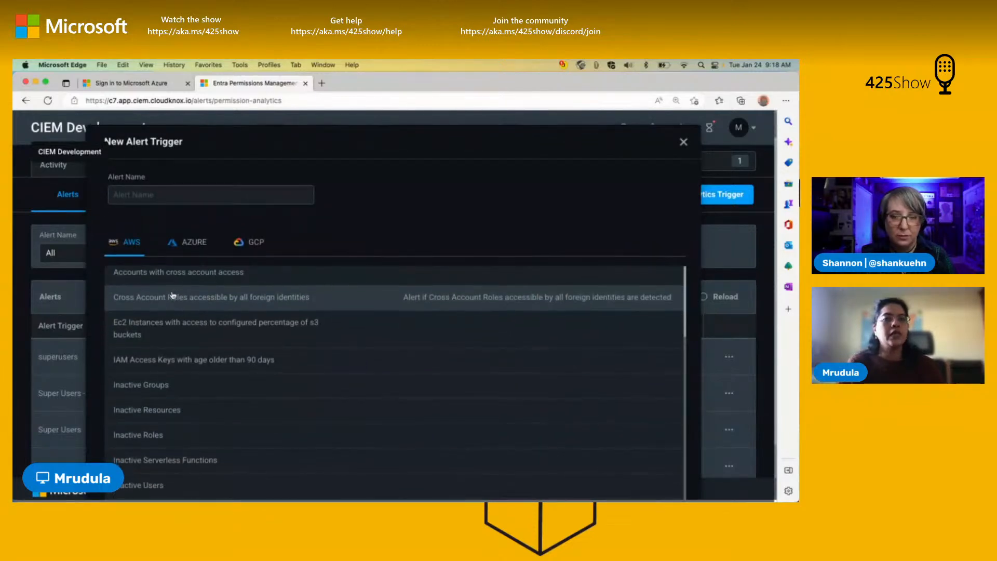
pyautogui.click(193, 243)
pyautogui.scroll(1, 317, 301)
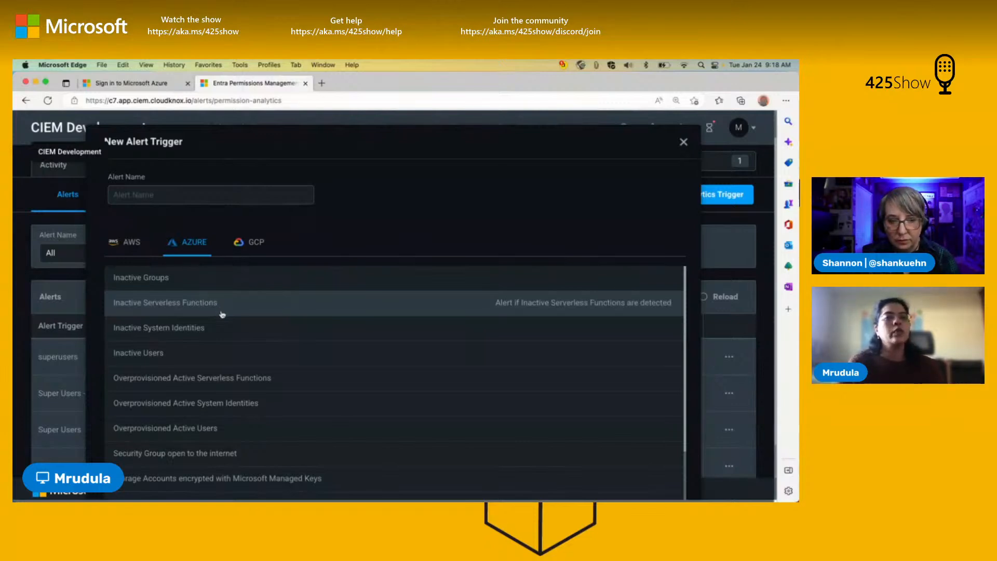
pyautogui.scroll(-3, 194, 343)
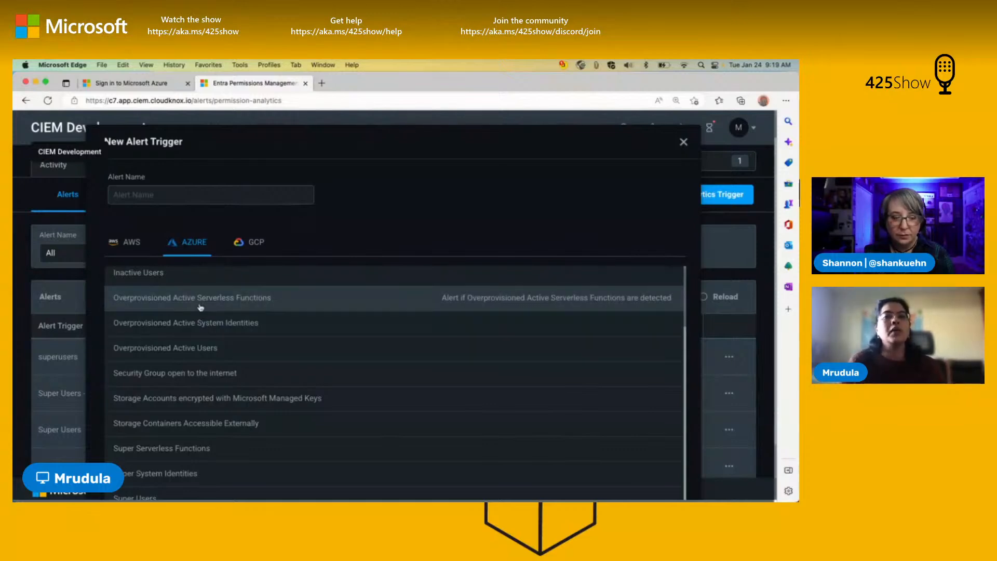
pyautogui.scroll(-2, 493, 303)
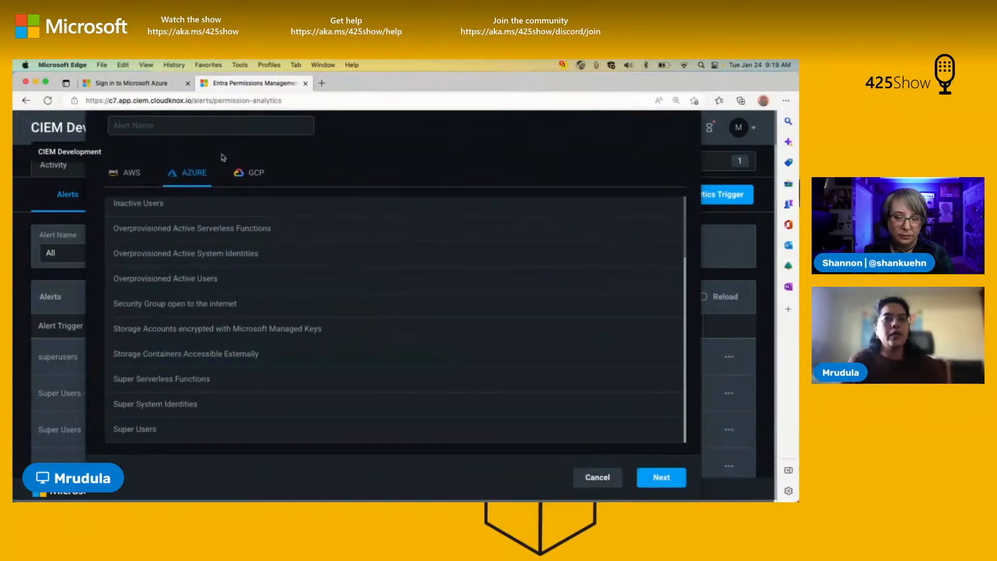
# Step: Try out an Azure permission analytics trigger named Test for Overprovisioned Active Users, check its authorization system selection, and cancel it
pyautogui.click(297, 284)
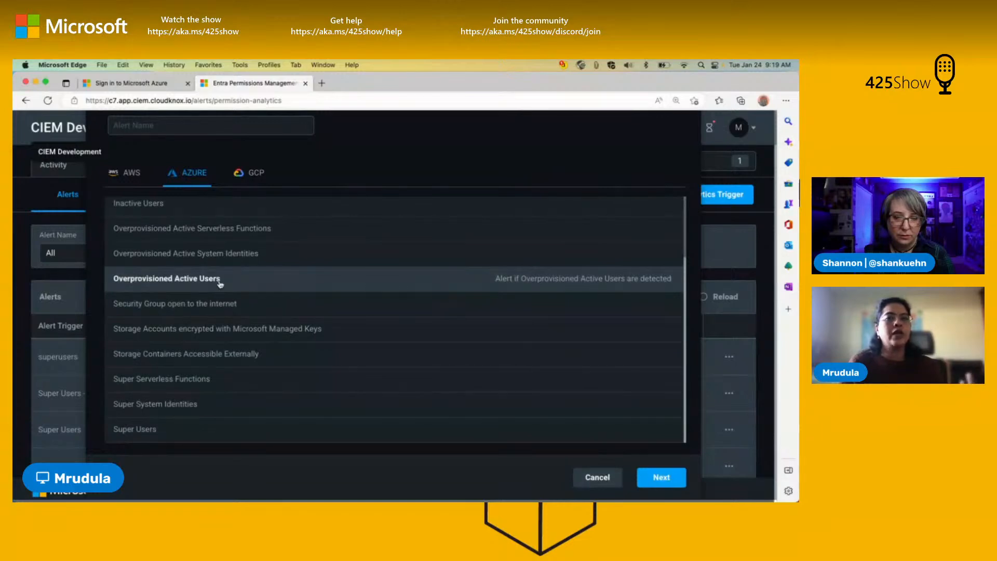
pyautogui.click(670, 479)
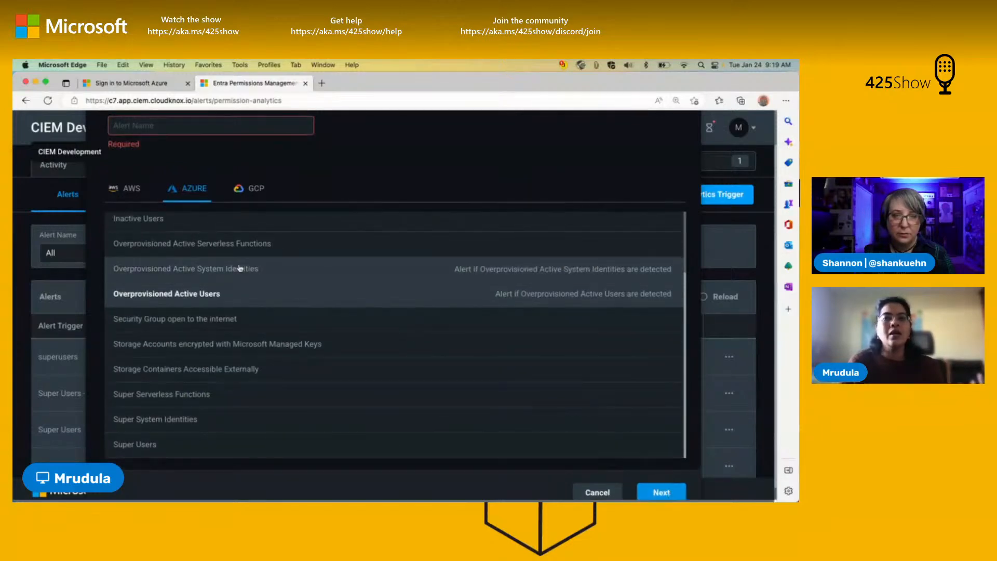
pyautogui.click(177, 125)
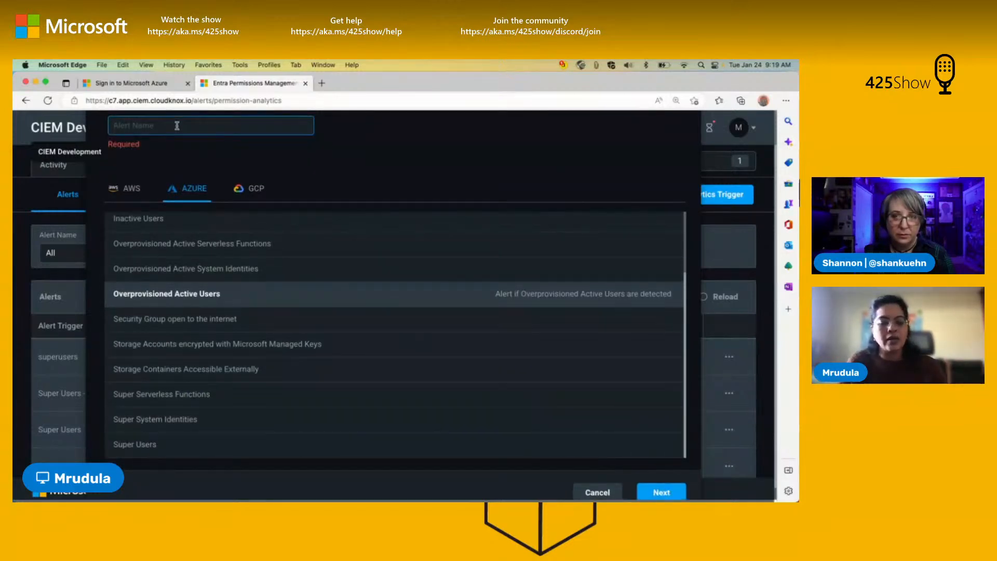
pyautogui.write('Test')
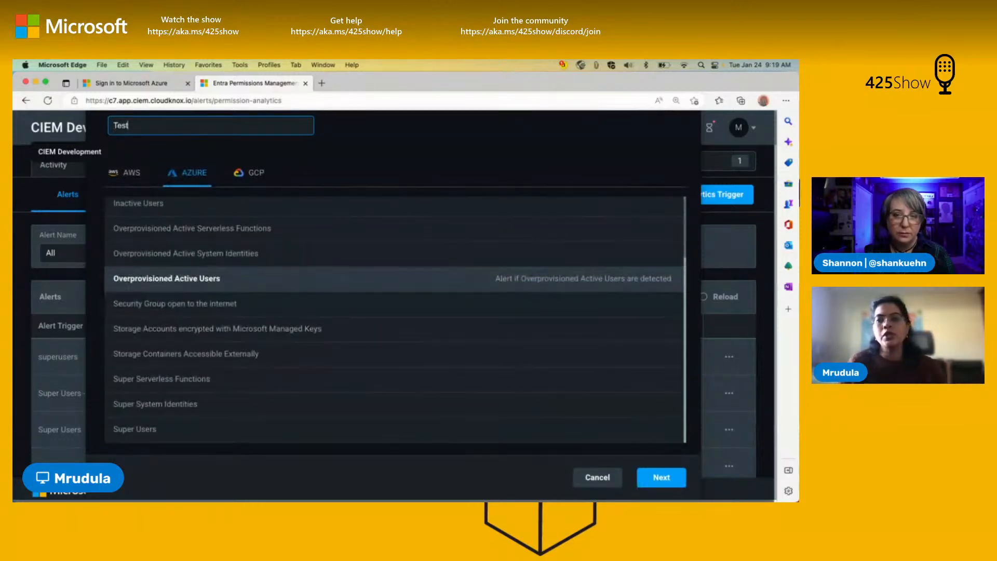
pyautogui.click(673, 477)
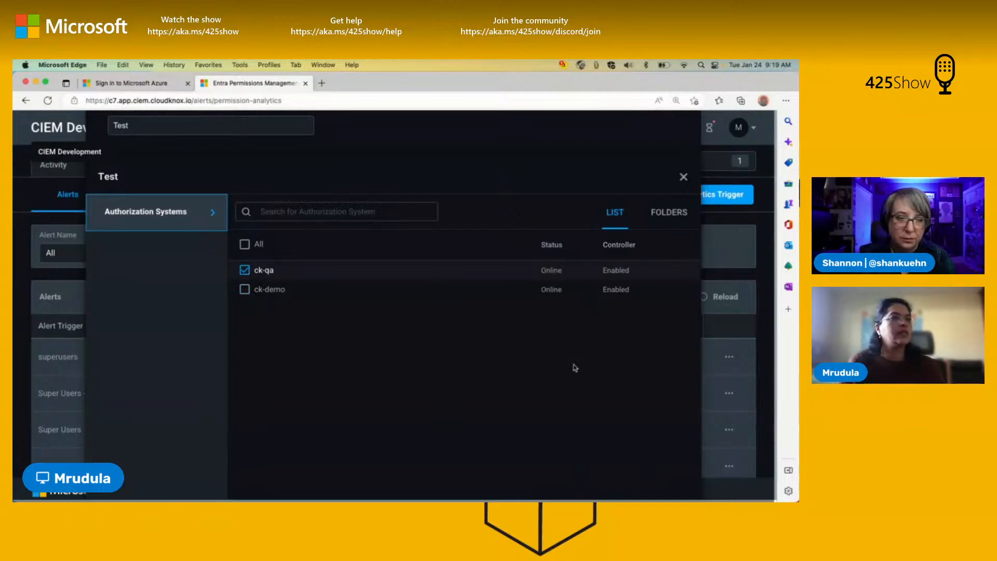
pyautogui.scroll(-5, 514, 477)
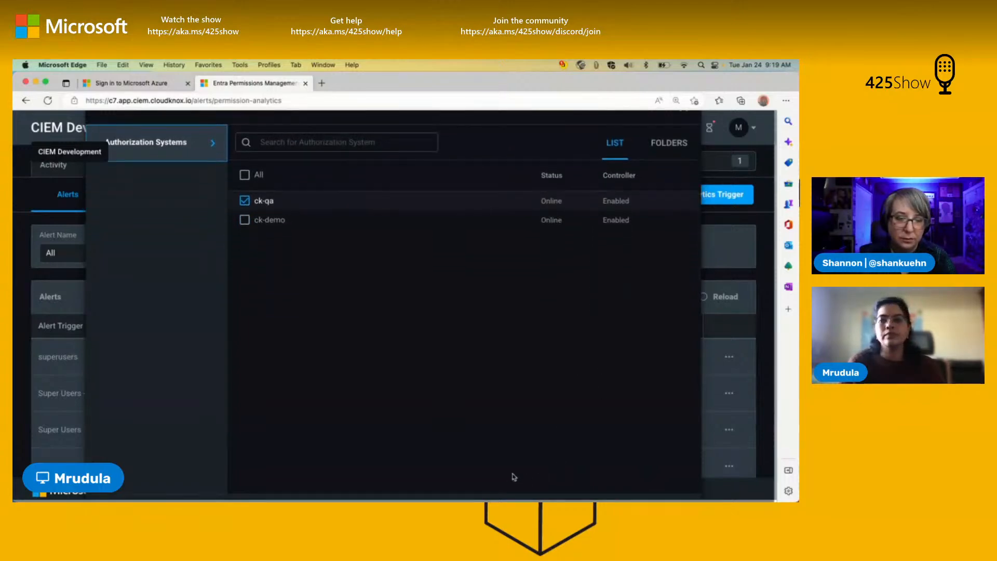
pyautogui.click(599, 477)
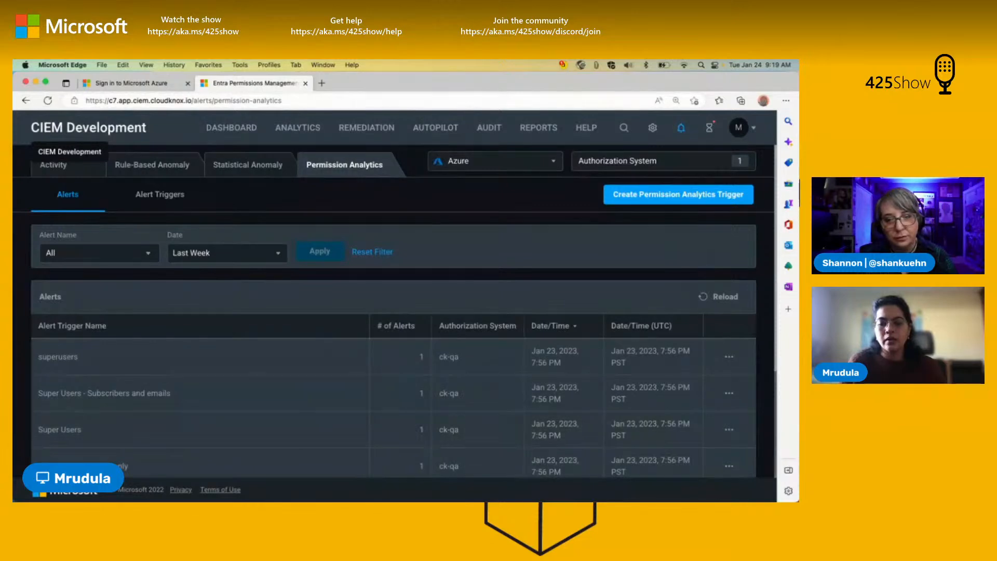
# Step: Switch to PowerPoint and present from the Demo: Alerts slide, advancing to the slide about implementing least privilege for every identity
pyautogui.press('super+Tab')
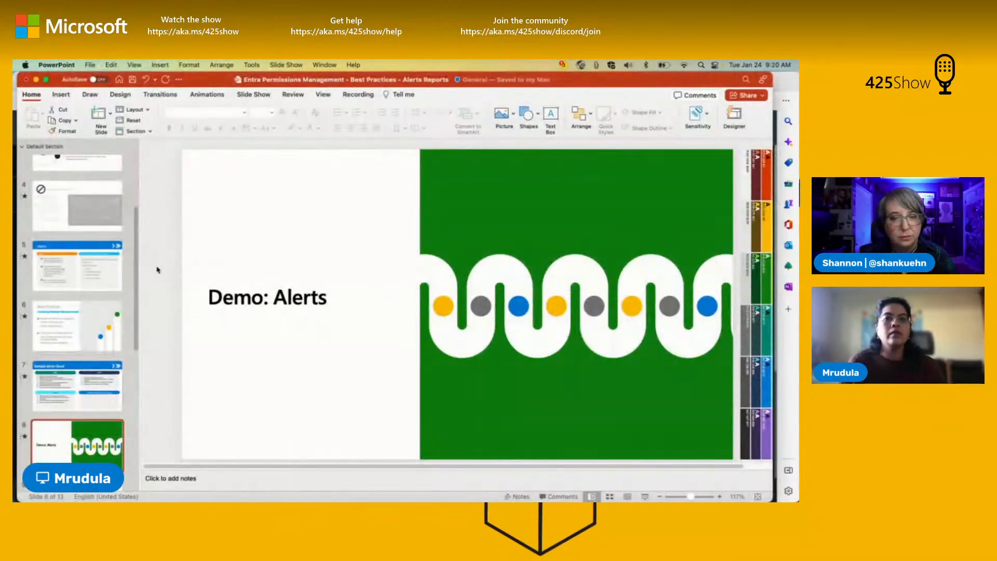
pyautogui.scroll(-1, 117, 318)
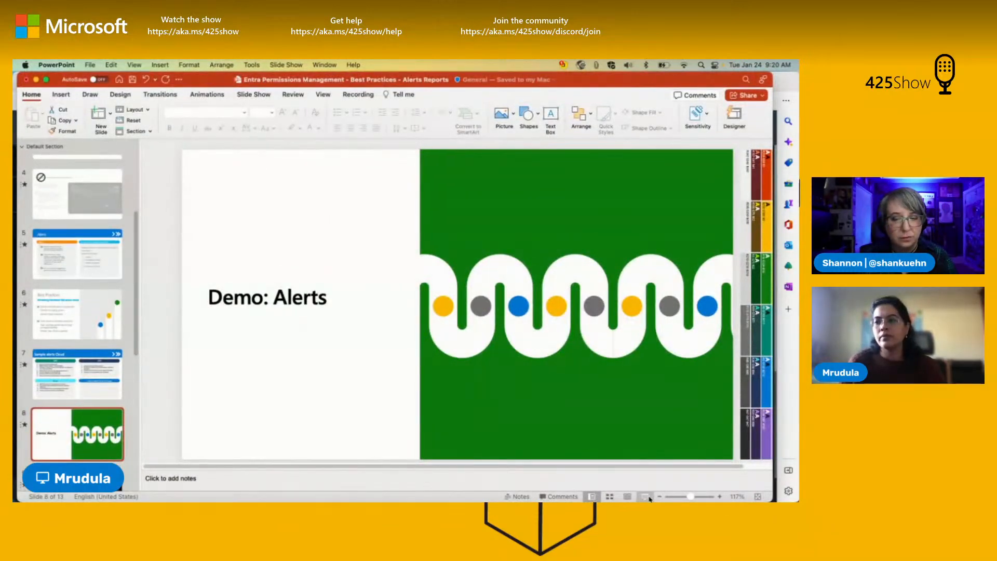
pyautogui.click(646, 496)
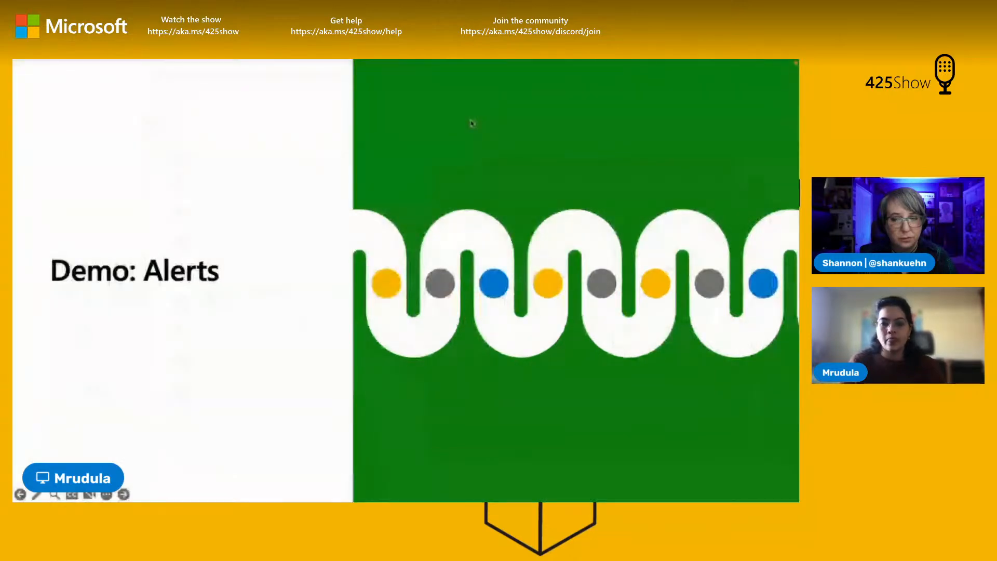
pyautogui.press('Right')
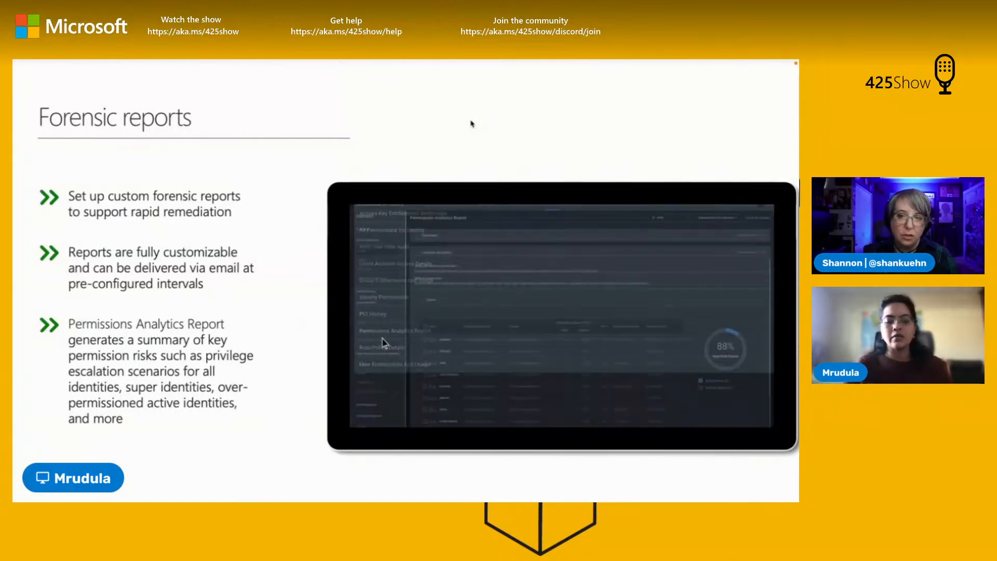
pyautogui.press('Right')
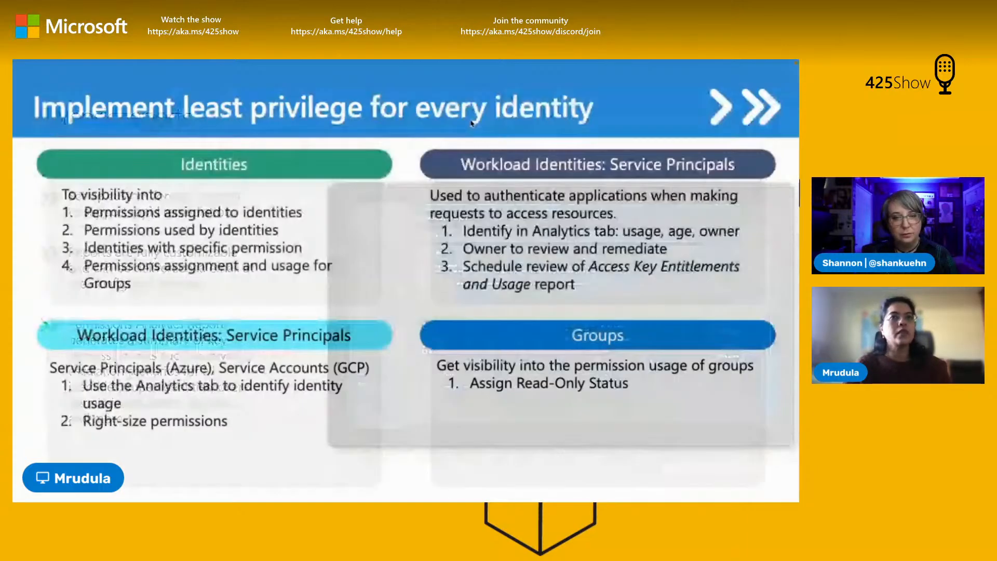
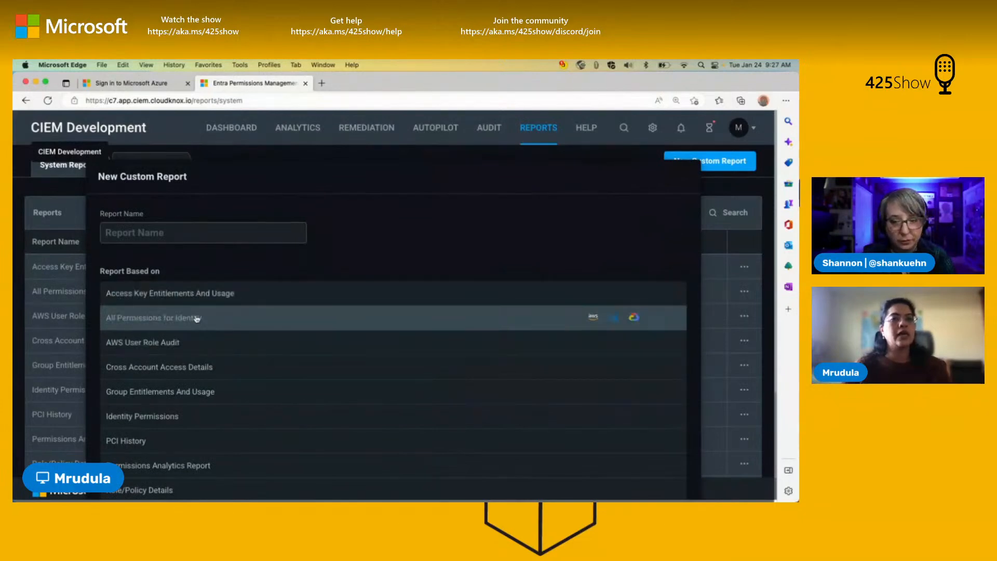
# Step: Start a custom report named Test based on the Permissions Analytics Report and continue to its configuration
pyautogui.scroll(-3, 183, 356)
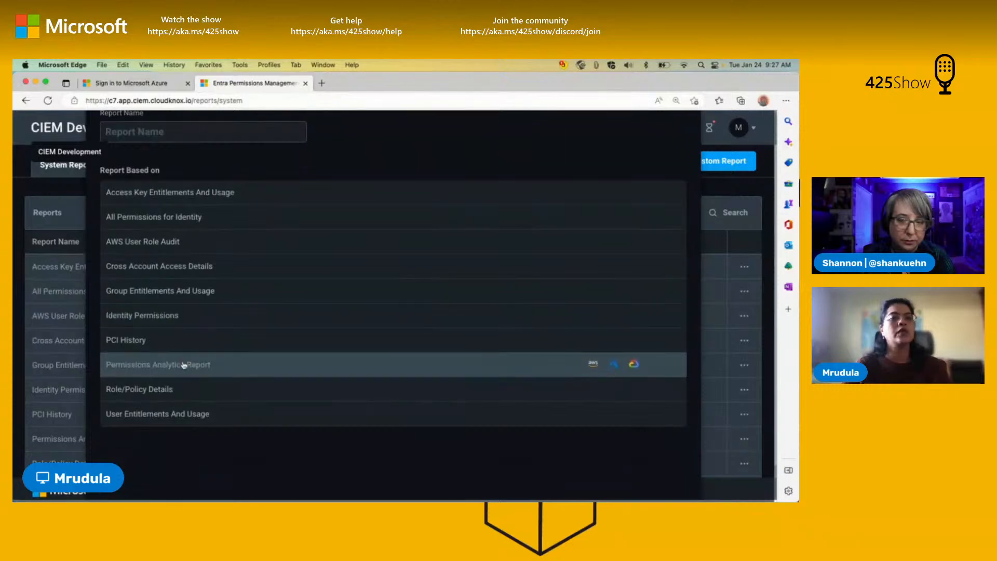
pyautogui.click(184, 365)
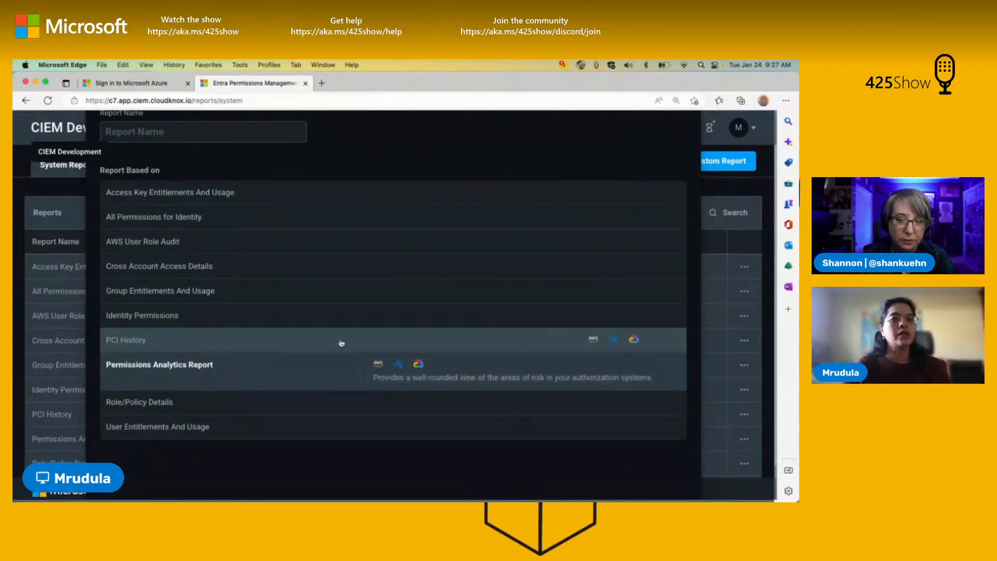
pyautogui.click(234, 132)
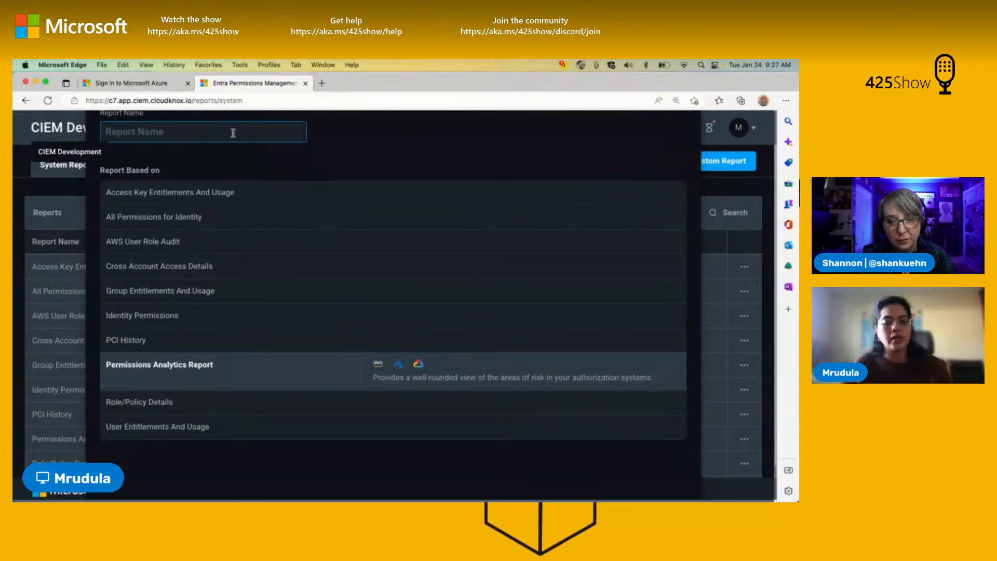
pyautogui.write('Test')
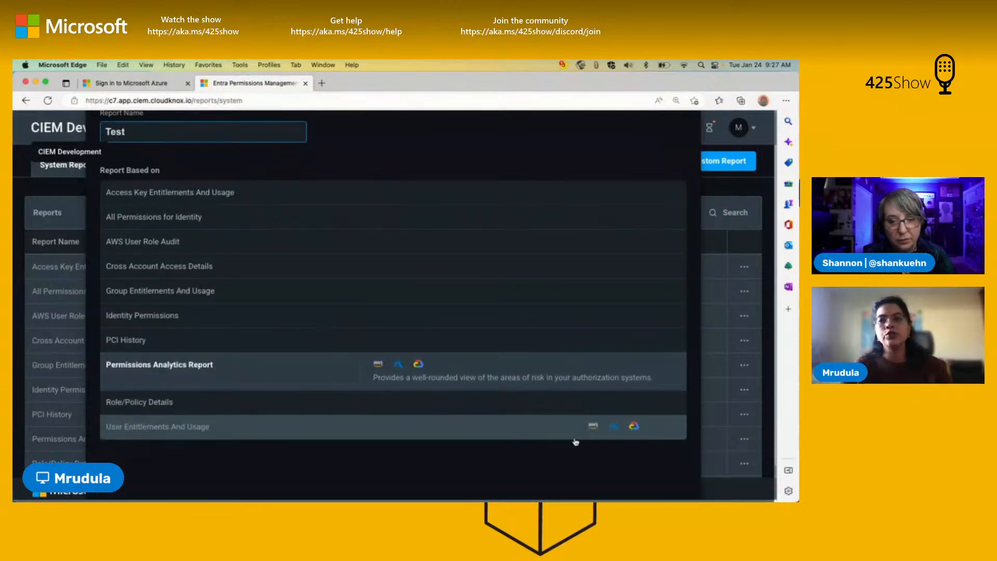
pyautogui.scroll(-2, 568, 447)
pyautogui.click(656, 483)
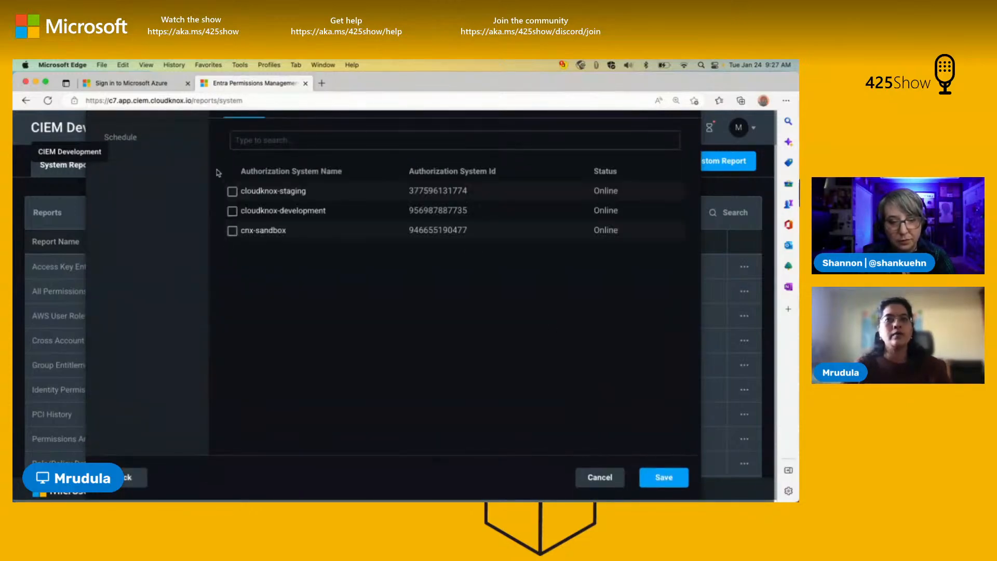
# Step: Try to select the cloudknox-staging and cloudknox-development AWS authorization systems for the Test report, and check its report format
pyautogui.scroll(2, 306, 223)
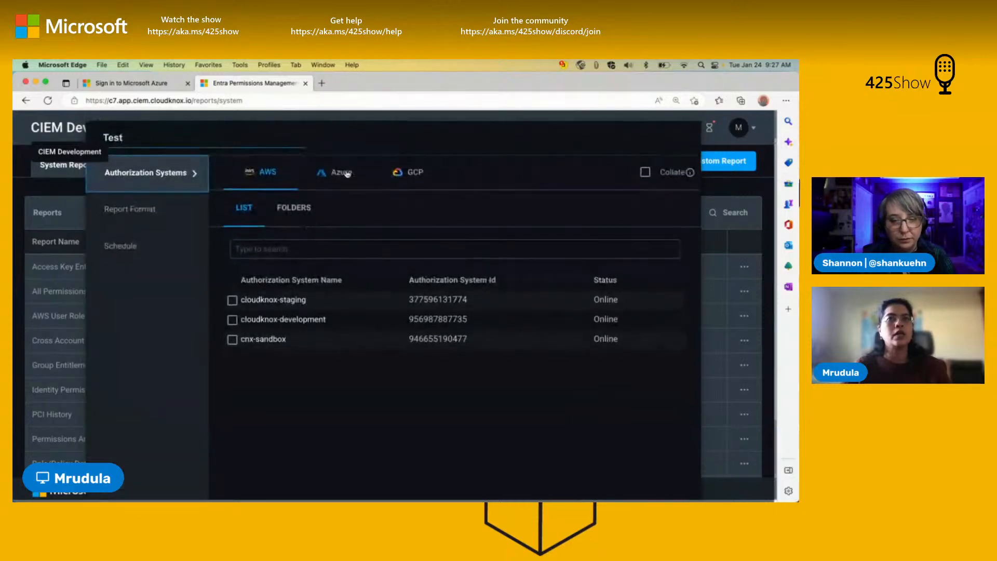
pyautogui.click(232, 300)
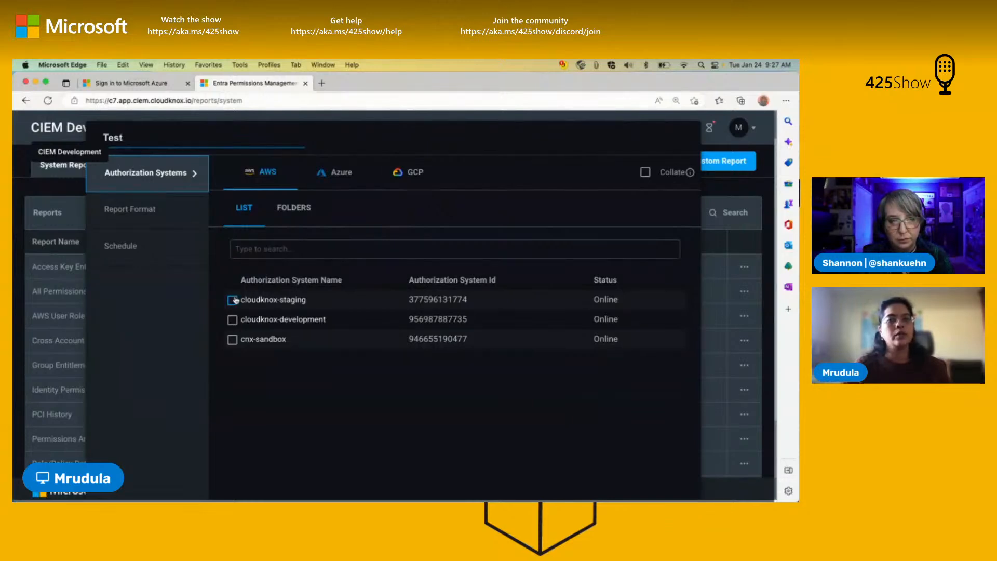
pyautogui.click(232, 320)
pyautogui.click(129, 210)
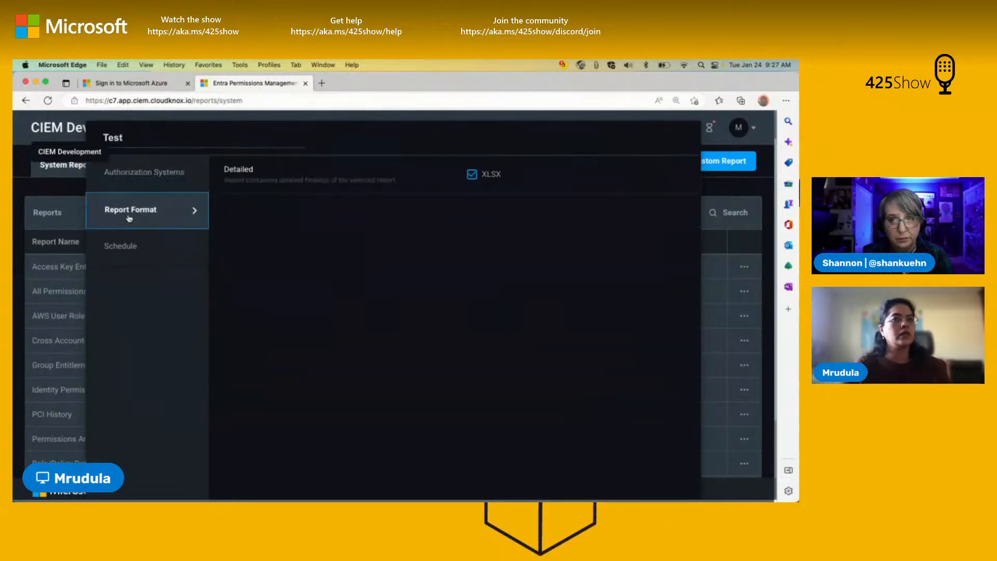
# Step: Schedule the Test report to run weekly, repeating on Monday
pyautogui.click(134, 252)
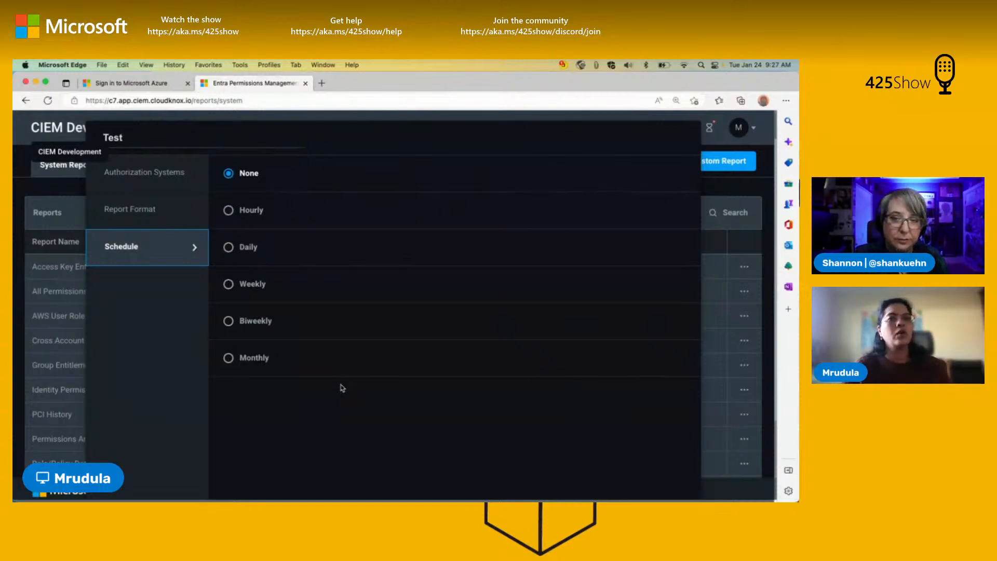
pyautogui.click(229, 286)
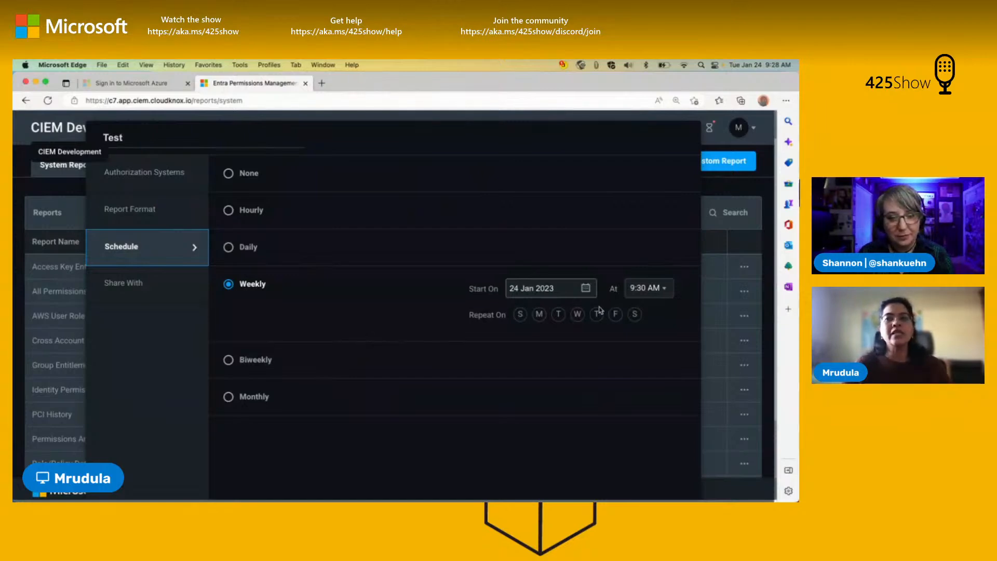
pyautogui.click(539, 316)
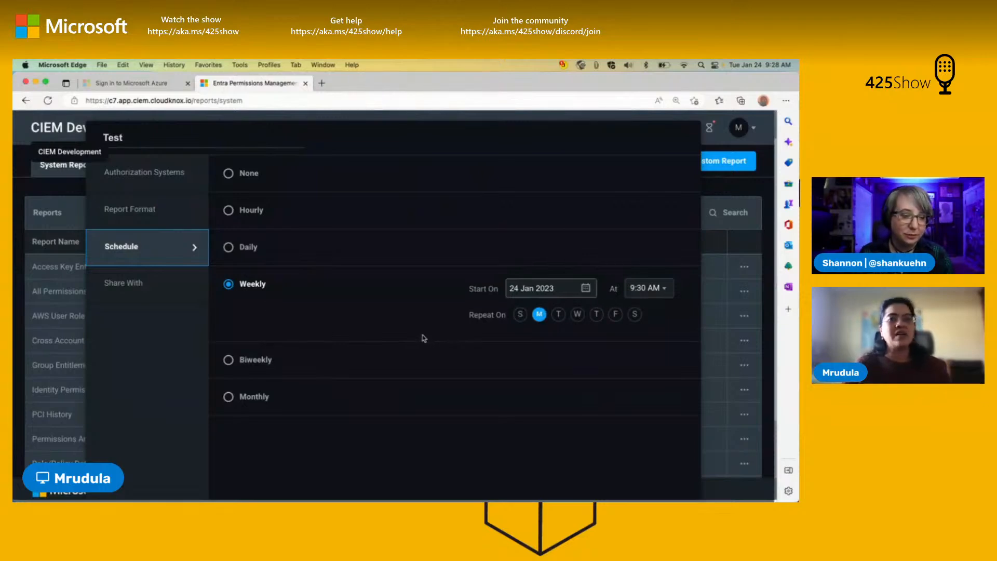
# Step: Check the e-mail recipients the Test report can be shared with, and cancel the custom report
pyautogui.click(159, 291)
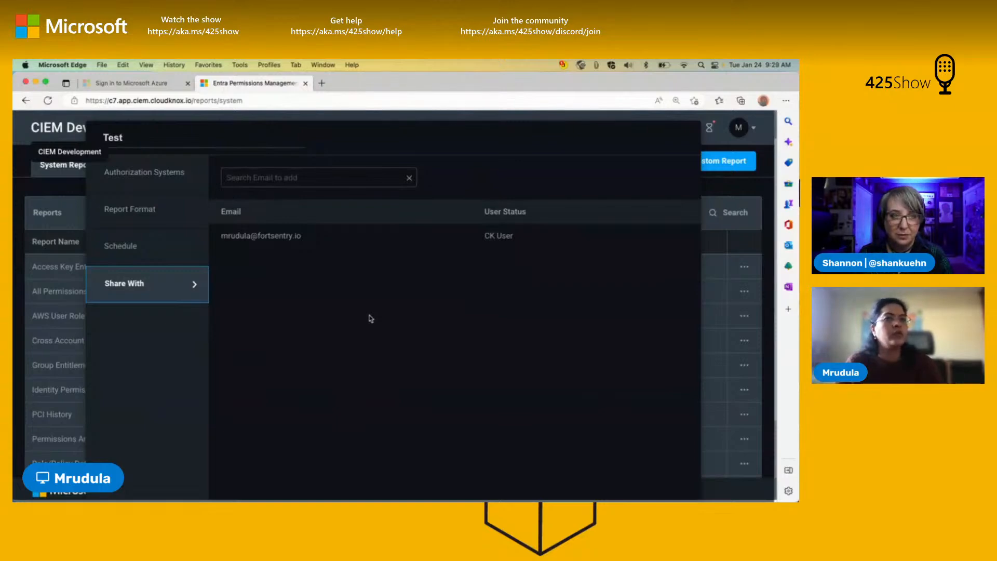
pyautogui.click(321, 181)
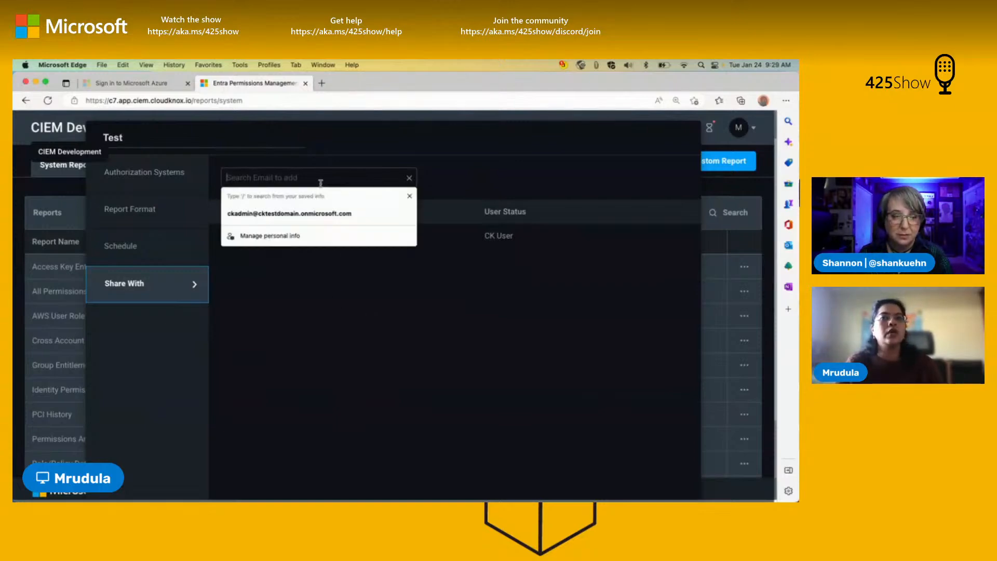
pyautogui.click(407, 333)
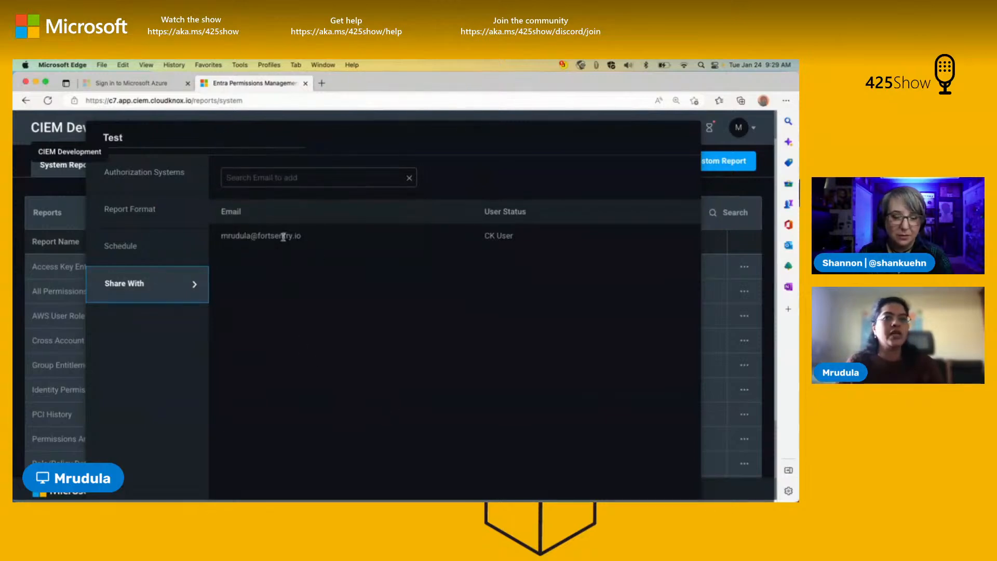
pyautogui.scroll(-2, 398, 401)
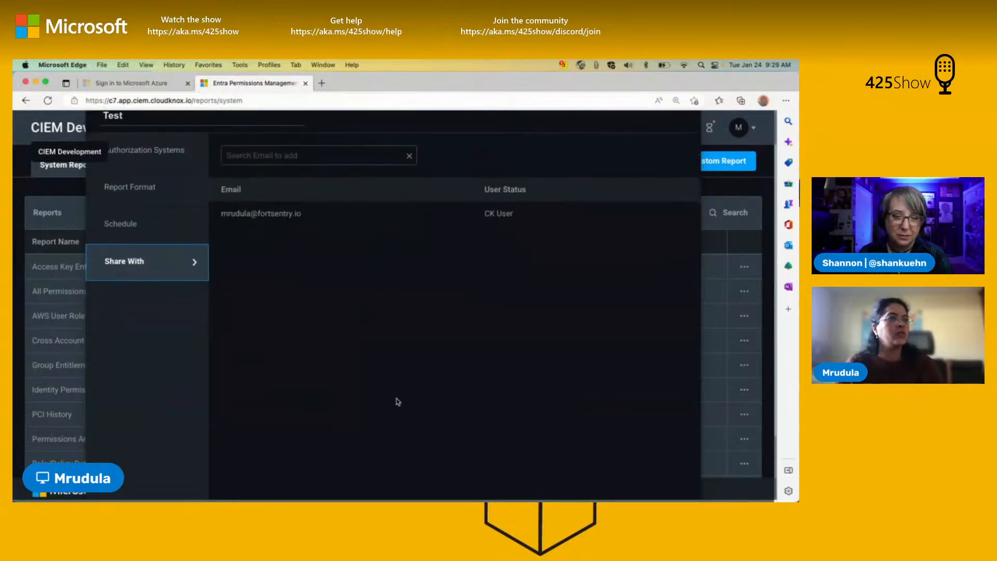
pyautogui.scroll(-3, 535, 413)
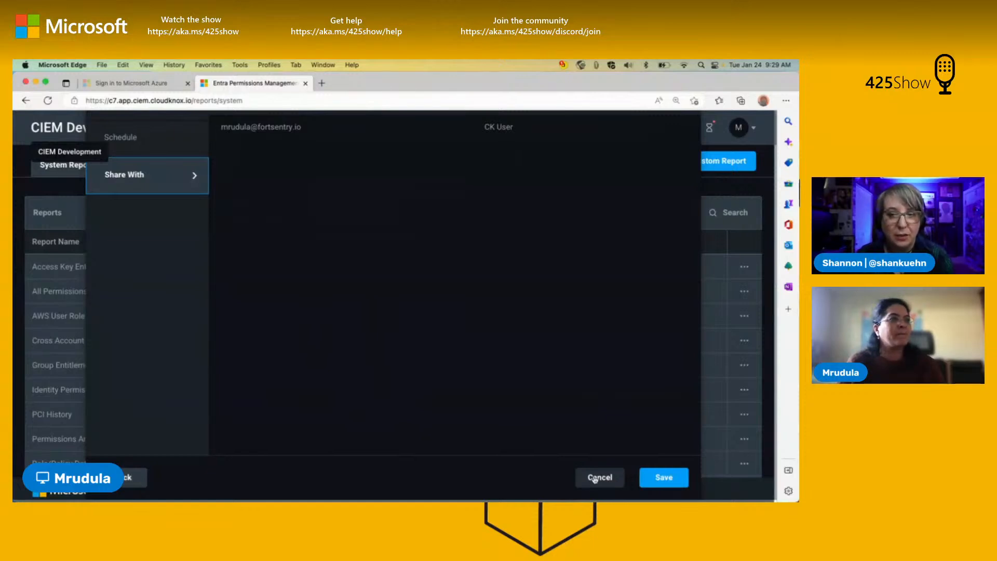
pyautogui.scroll(3, 587, 438)
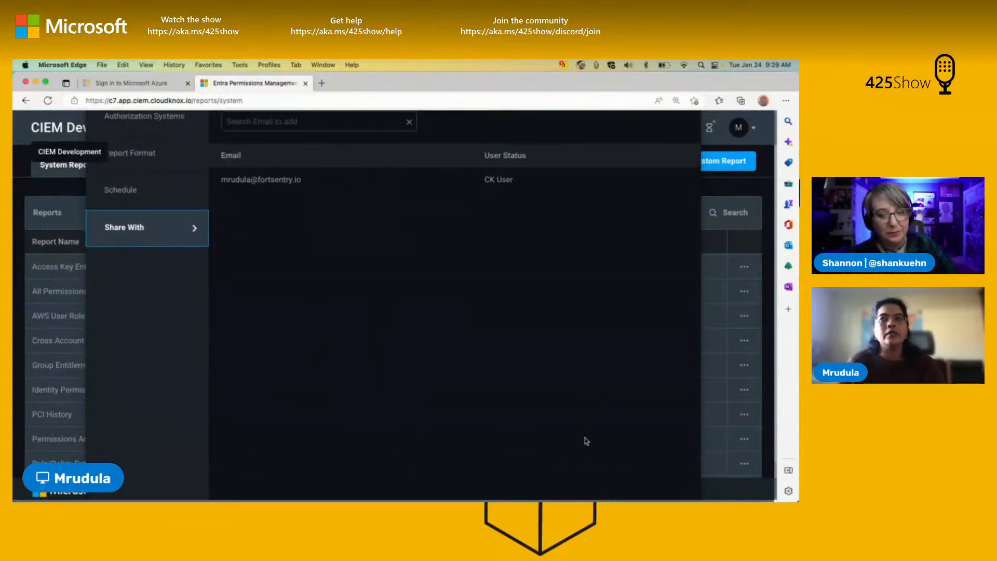
pyautogui.scroll(-3, 586, 441)
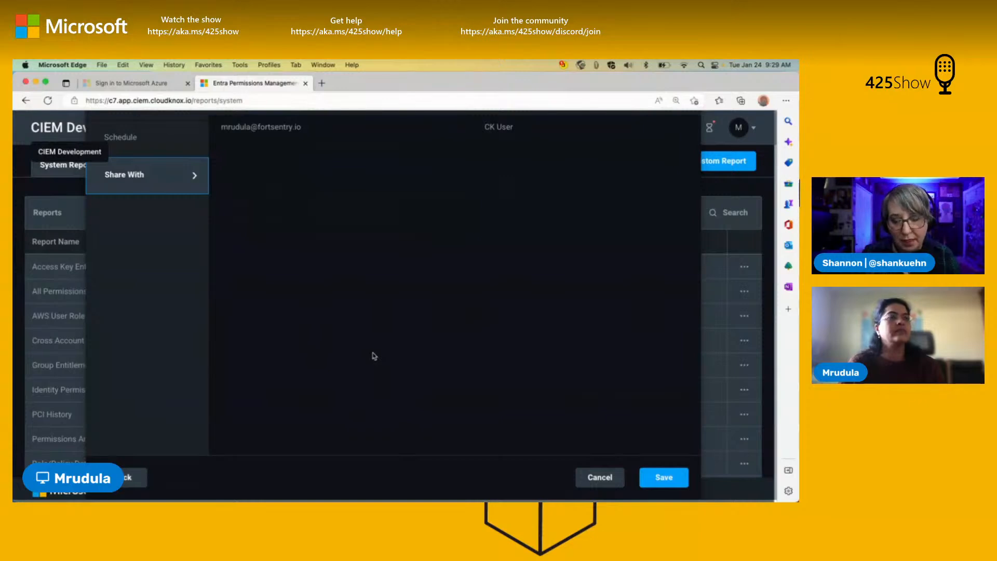
pyautogui.click(593, 477)
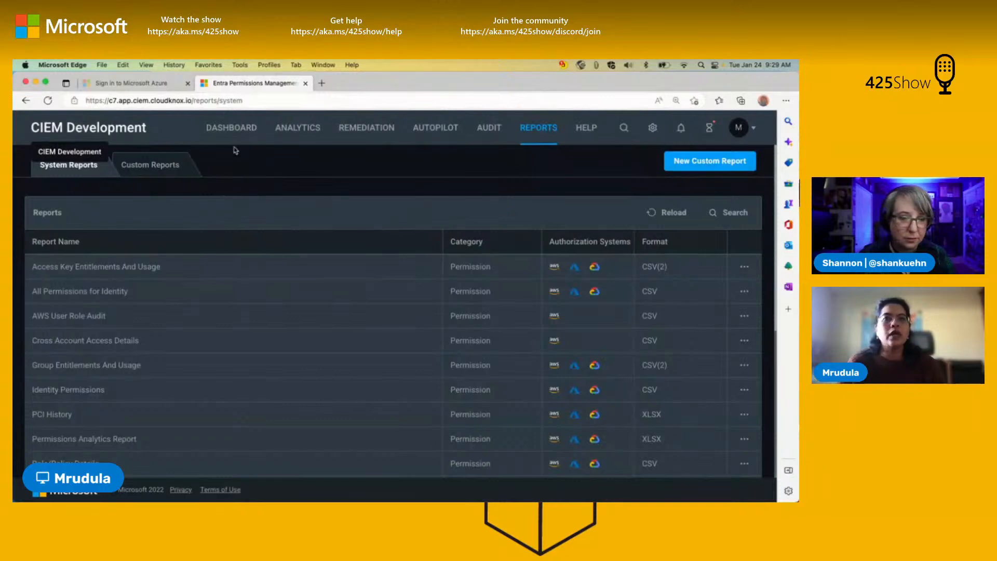
# Step: Check the export options for the Azure user analytics and show the analytics for Groups
pyautogui.click(294, 130)
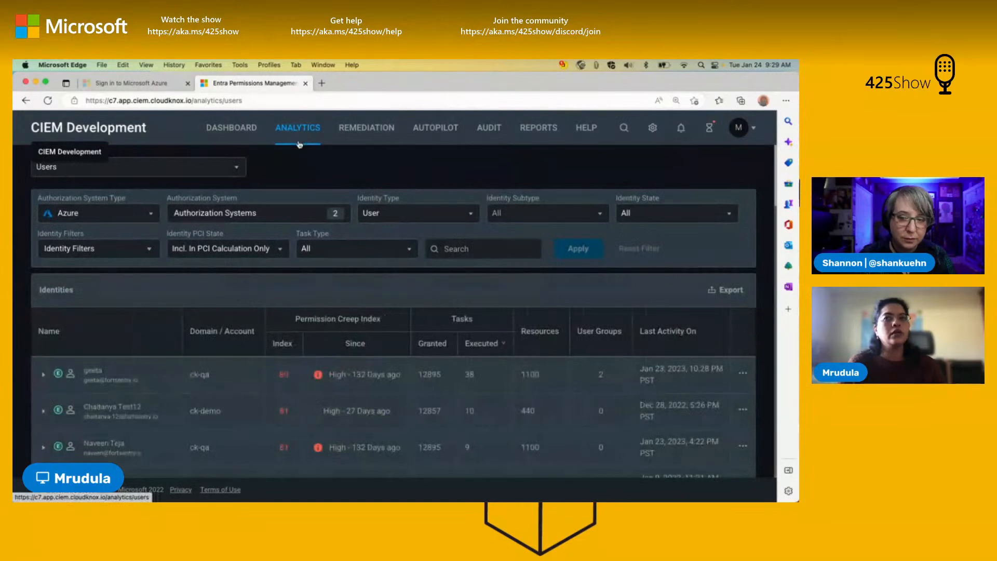
pyautogui.click(722, 290)
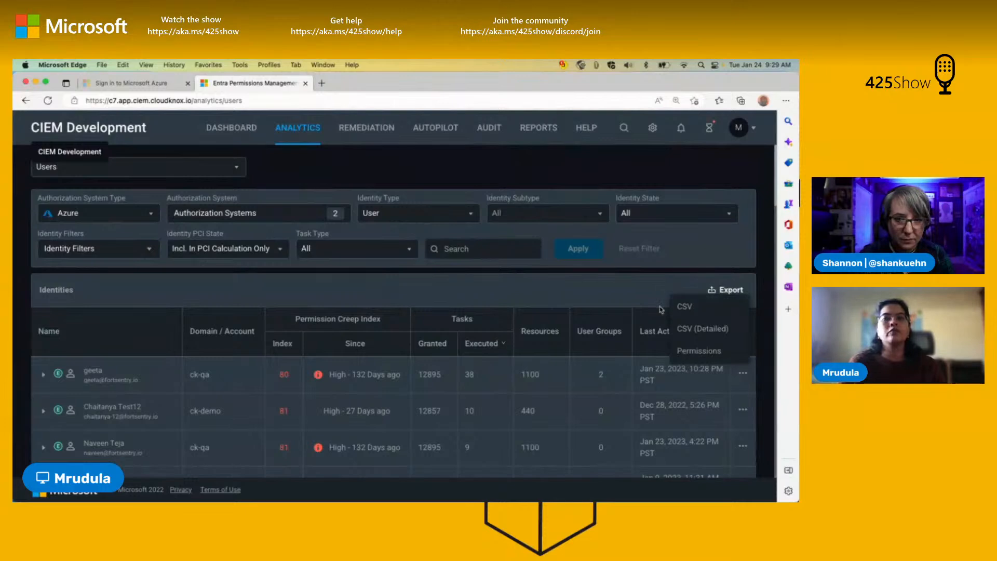
pyautogui.click(565, 297)
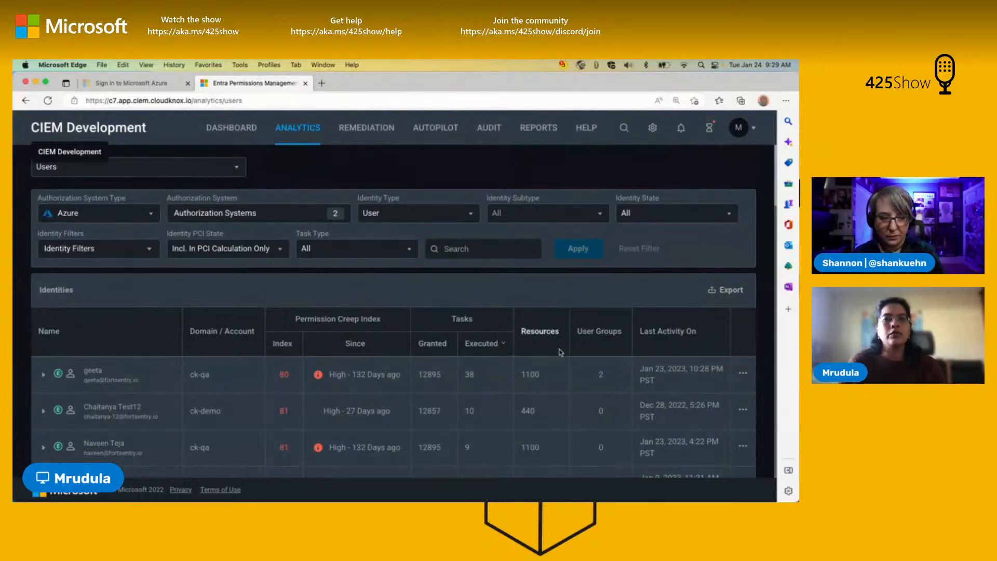
pyautogui.click(720, 295)
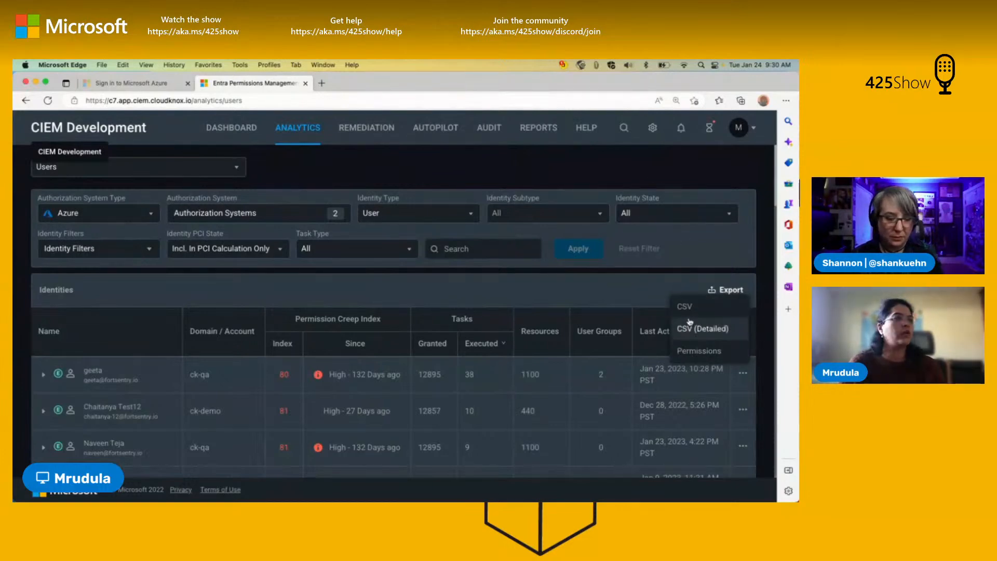
pyautogui.click(394, 283)
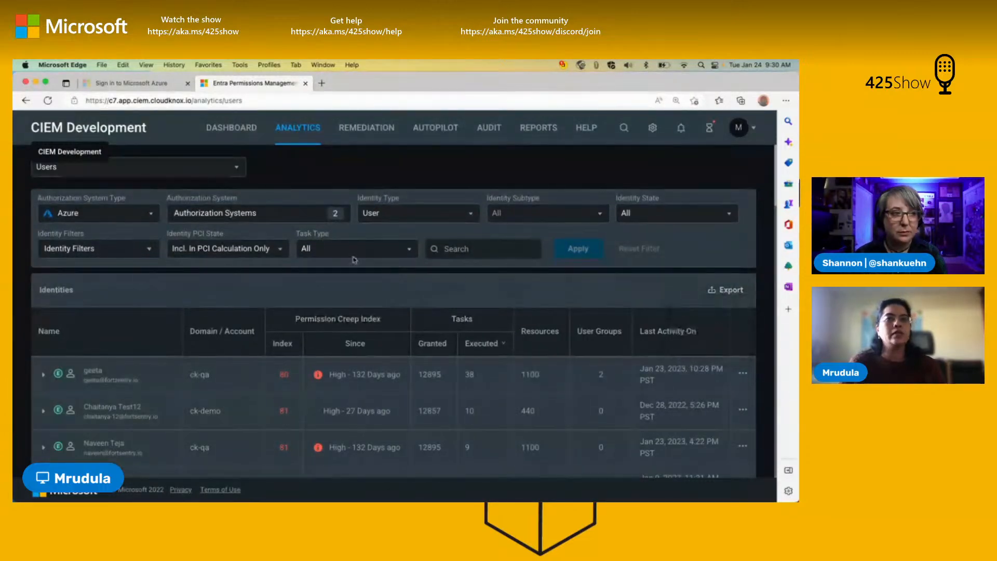
pyautogui.click(201, 171)
pyautogui.click(167, 212)
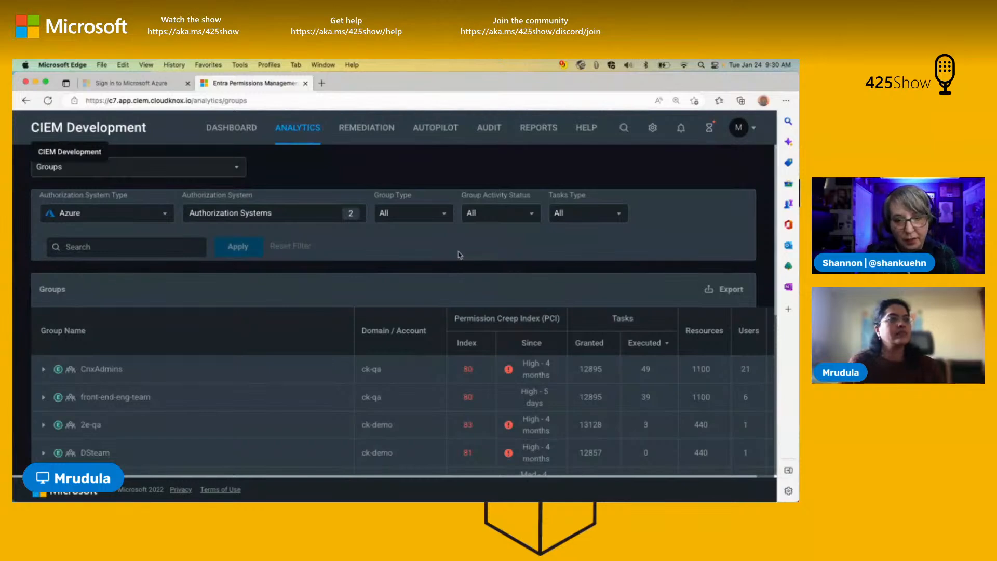
# Step: Revisit the system reports and the user analytics, and open the Azure custom role list under Remediation to check its export option
pyautogui.click(545, 132)
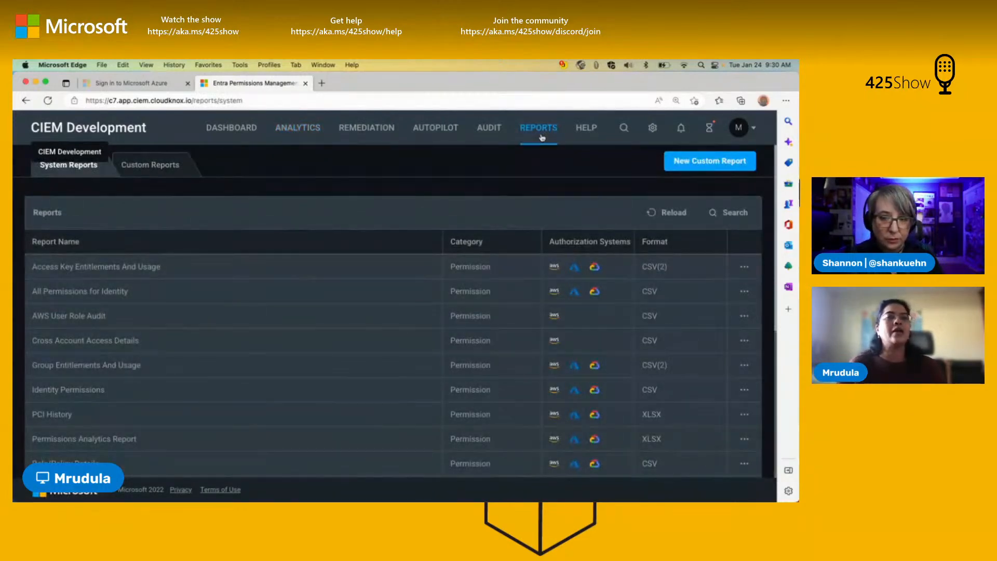
pyautogui.click(302, 138)
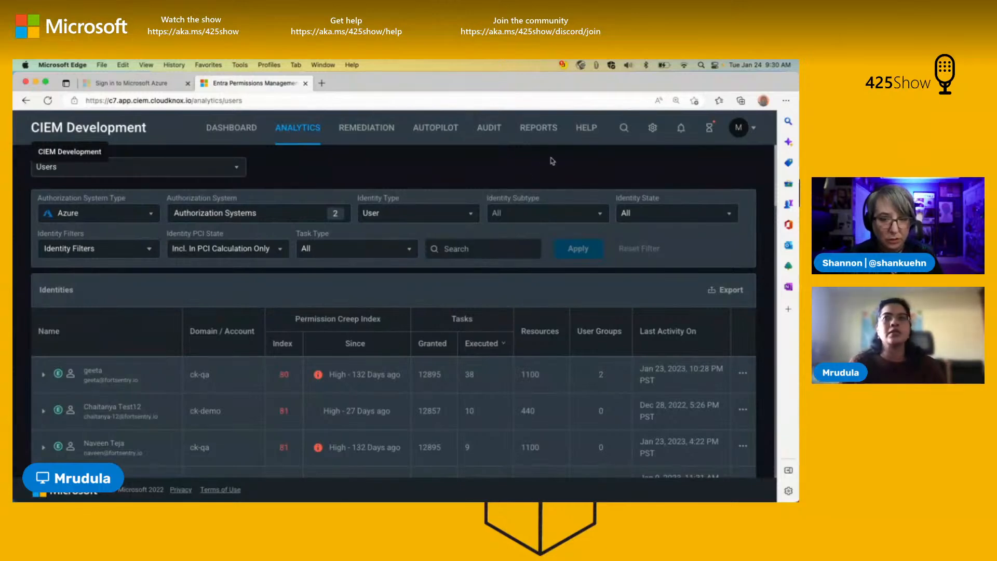
pyautogui.click(549, 138)
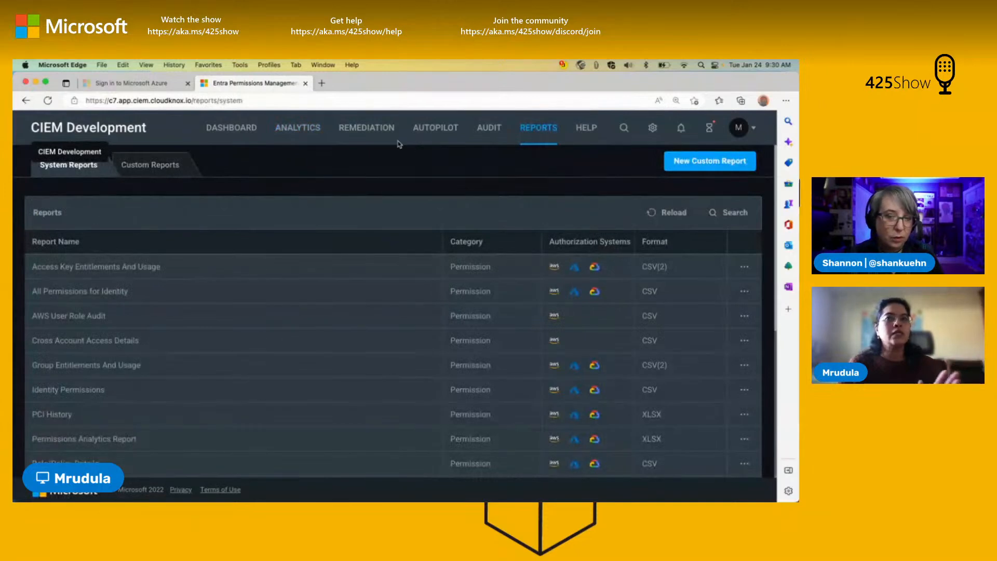
pyautogui.click(373, 137)
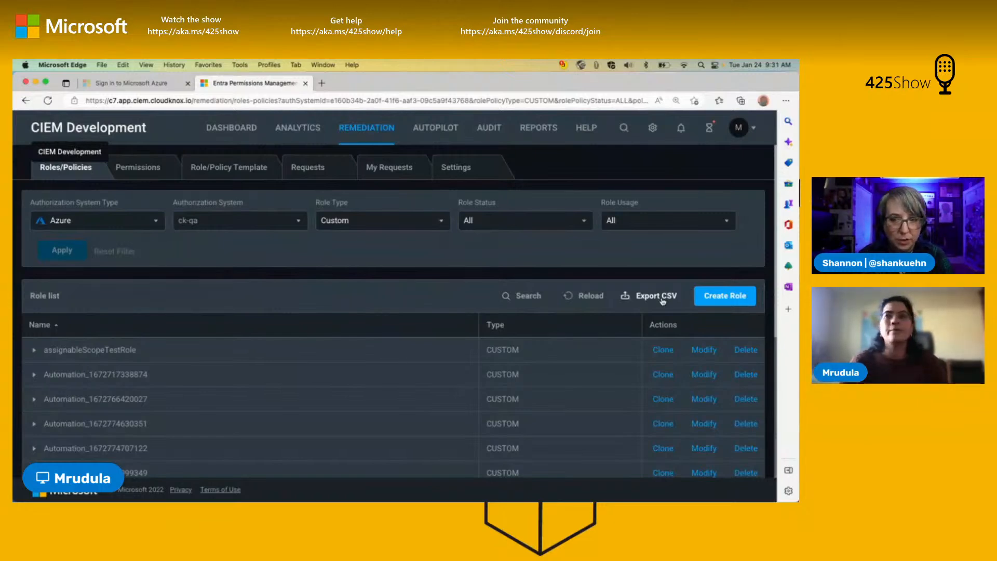
# Step: Compare the system and custom report lists, checking the actions available for the Access Key Entitlements And Usage report in each
pyautogui.click(554, 136)
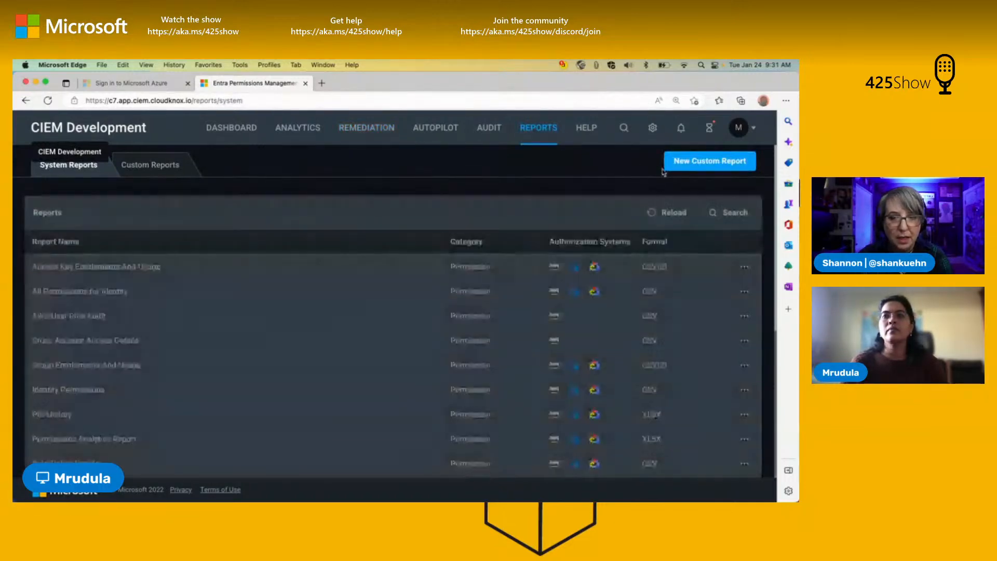
pyautogui.click(175, 167)
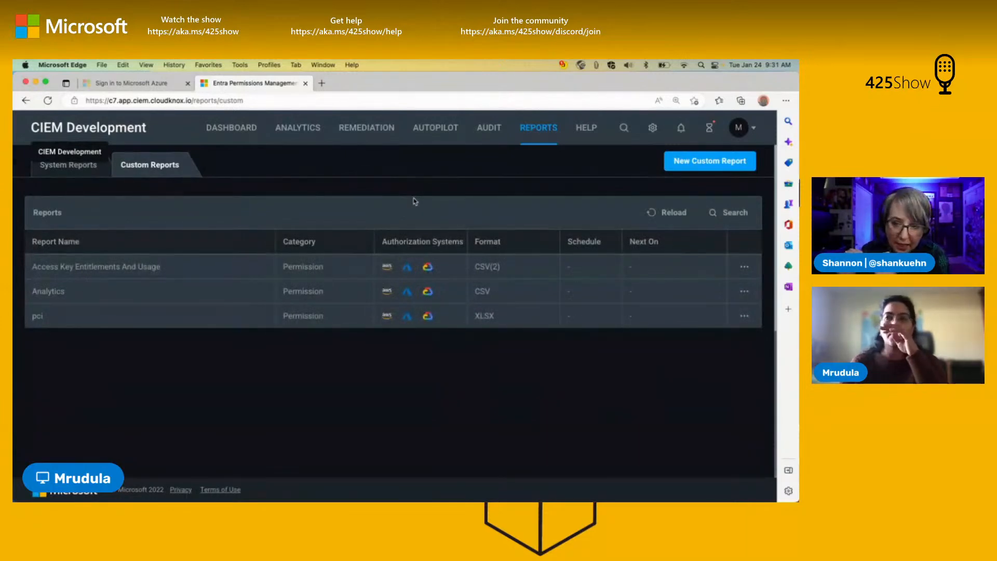
pyautogui.click(92, 173)
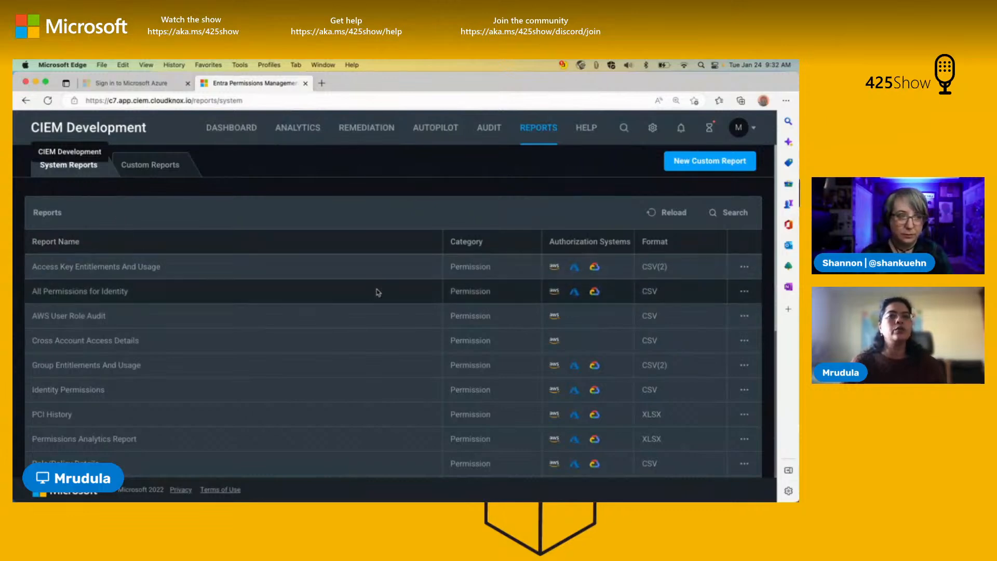
pyautogui.click(746, 267)
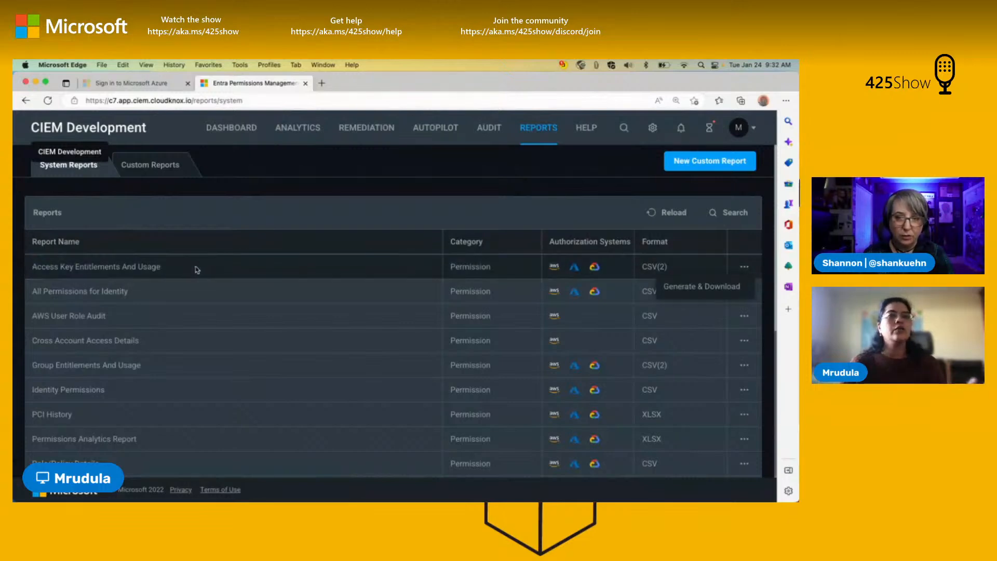
pyautogui.click(150, 165)
pyautogui.click(149, 165)
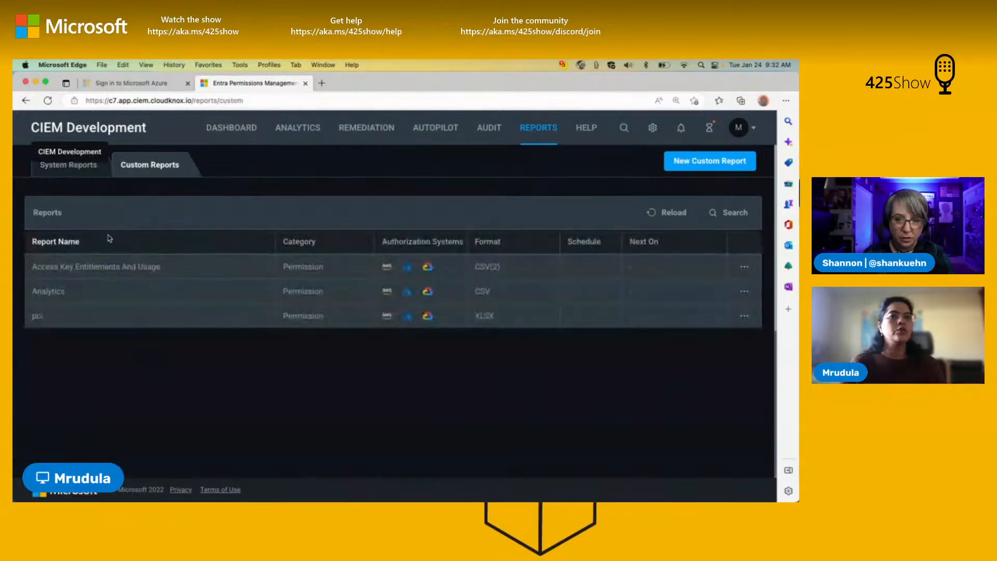
pyautogui.moveTo(148, 259)
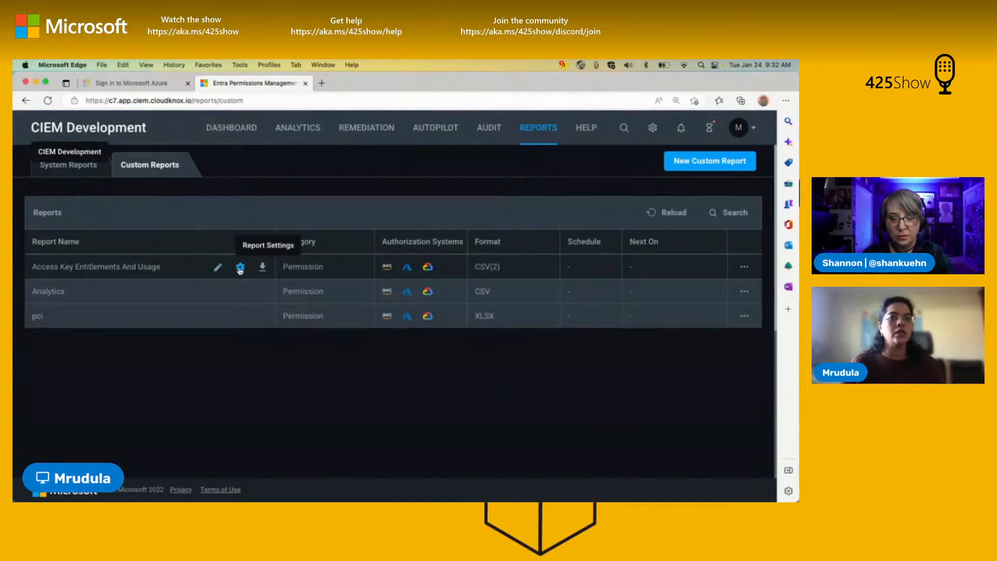
# Step: In the Access Key Entitlements And Usage report's settings, select GCP ck-staging and Azure ck-qa and ck-demo, and keep only the Summary CSV format
pyautogui.click(240, 267)
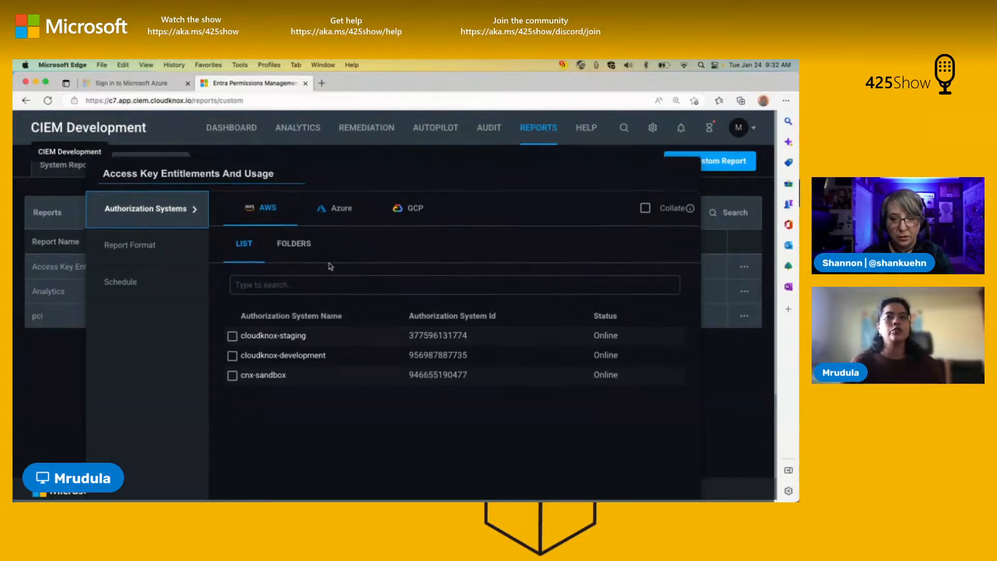
pyautogui.scroll(-1, 330, 266)
pyautogui.click(319, 175)
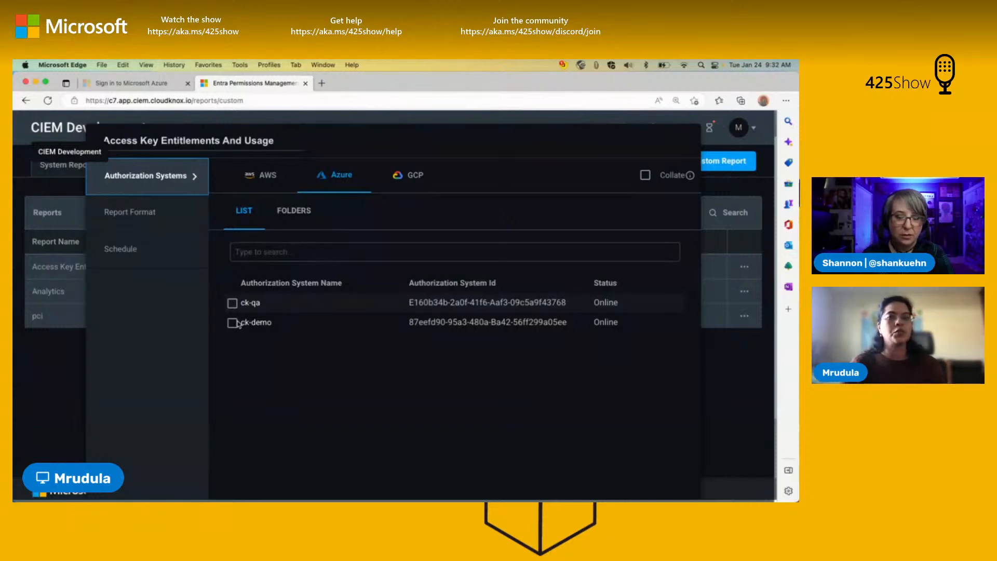
pyautogui.click(409, 175)
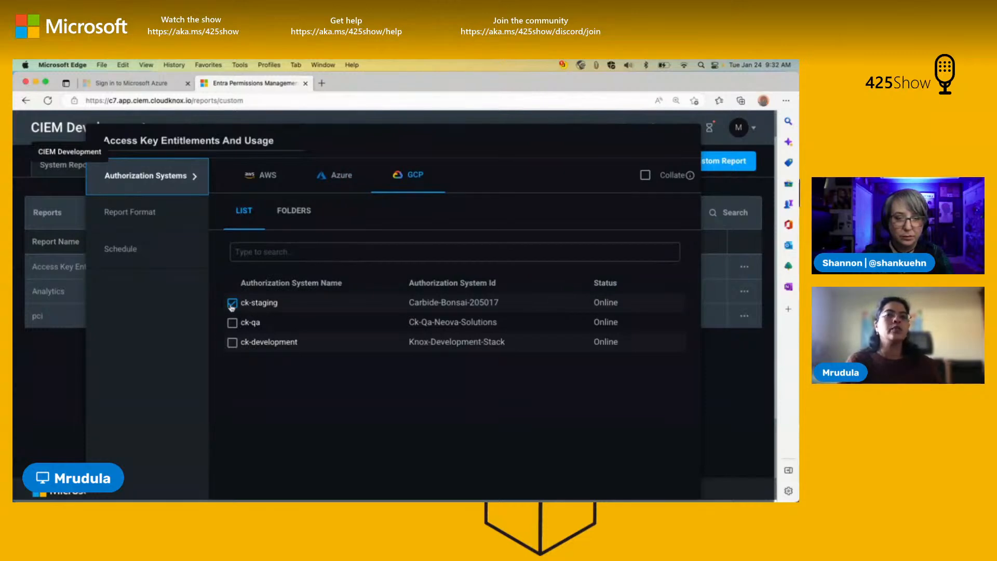
pyautogui.click(326, 179)
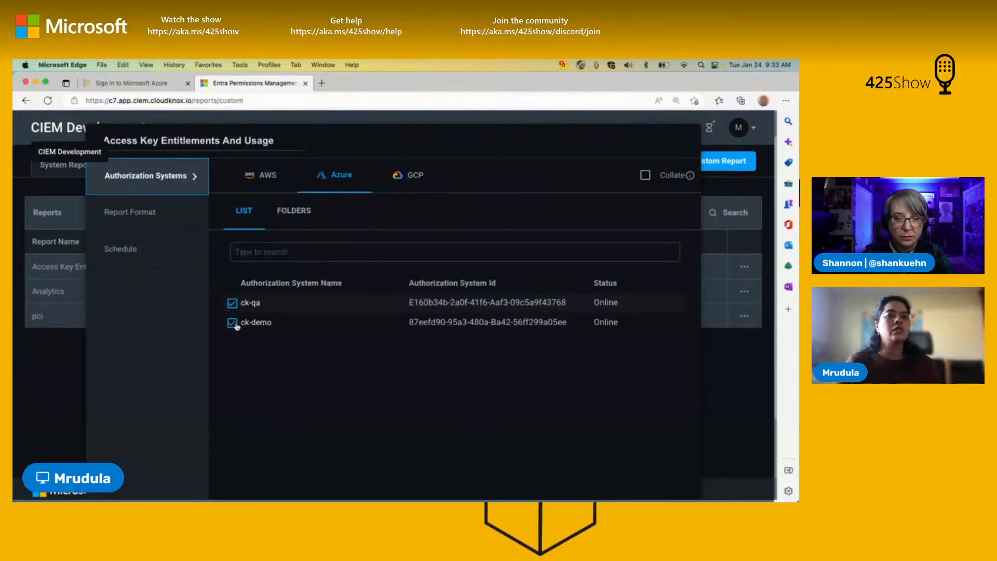
pyautogui.click(167, 219)
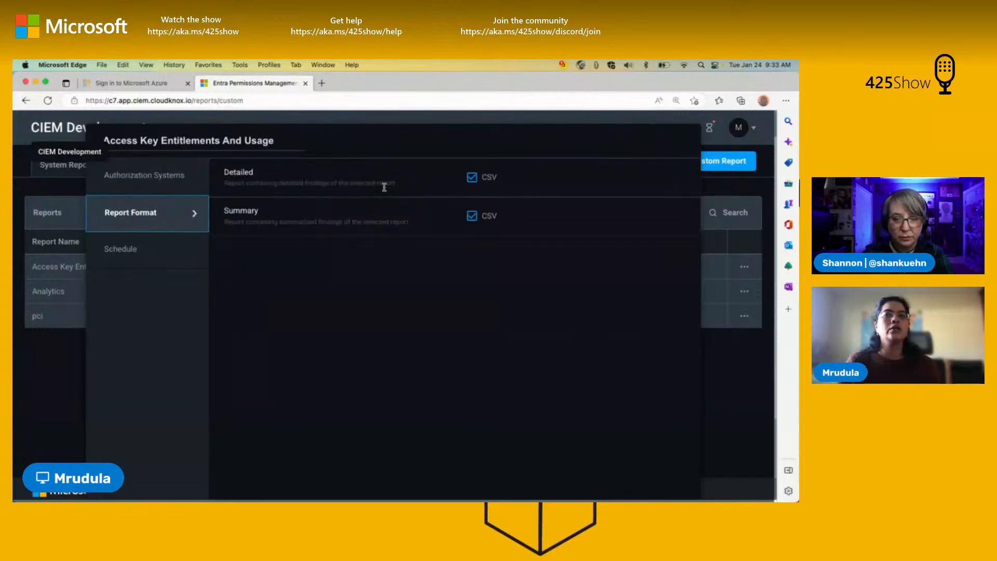
pyautogui.click(473, 179)
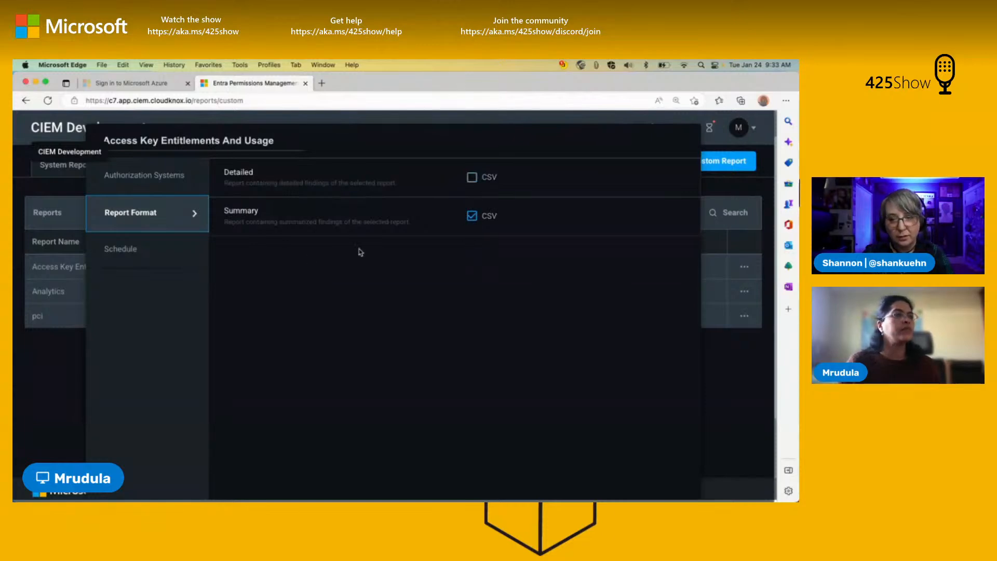
# Step: Review the schedule frequencies offered for the Access Key Entitlements And Usage report, and discard the settings changes
pyautogui.click(136, 251)
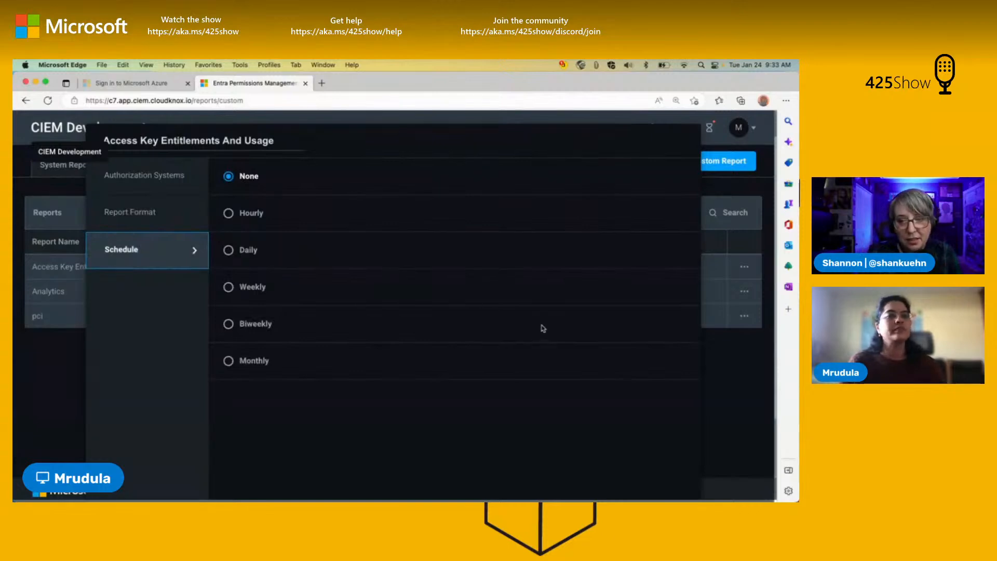
pyautogui.scroll(-2, 541, 345)
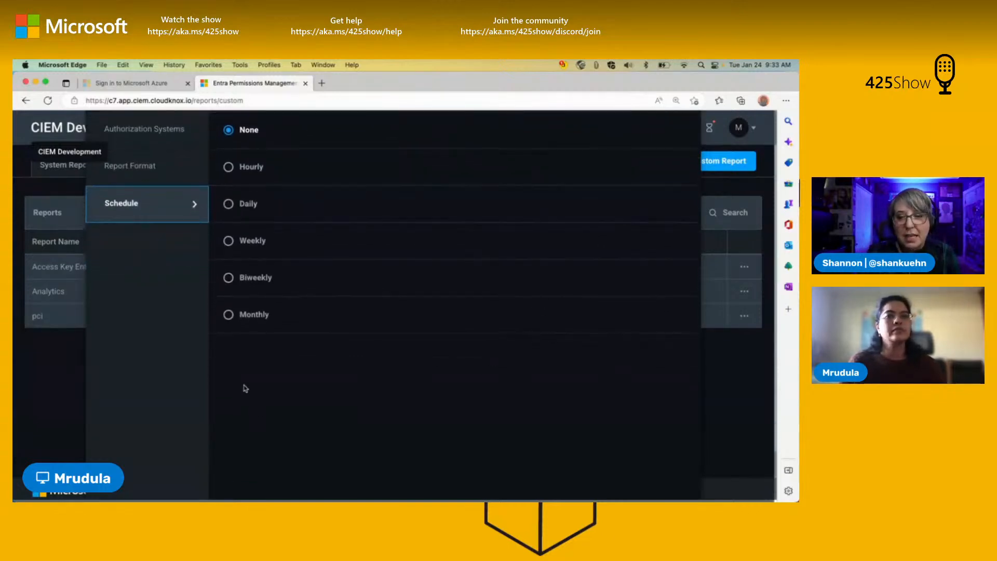
pyautogui.scroll(-3, 244, 390)
pyautogui.scroll(6, 244, 391)
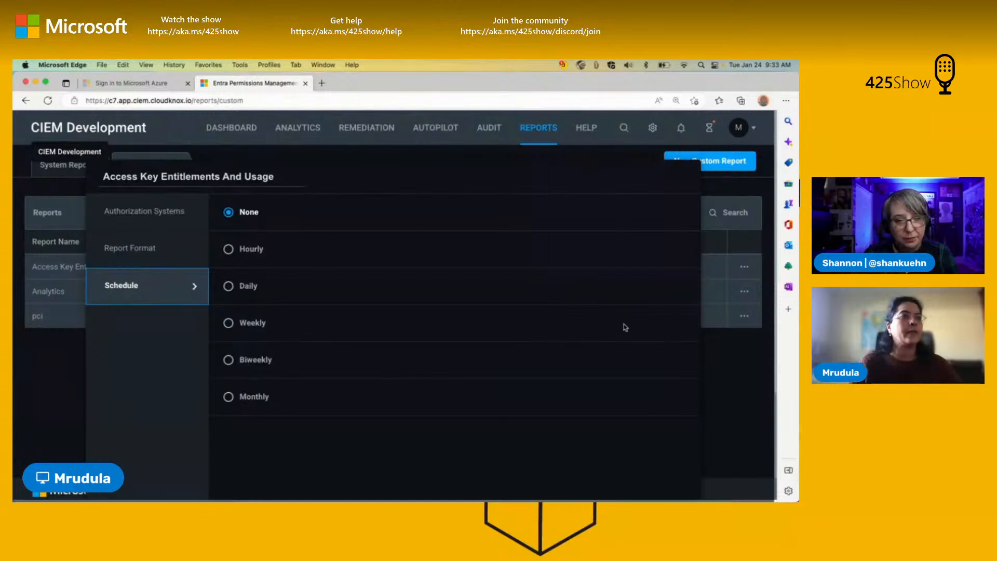
pyautogui.scroll(-6, 621, 329)
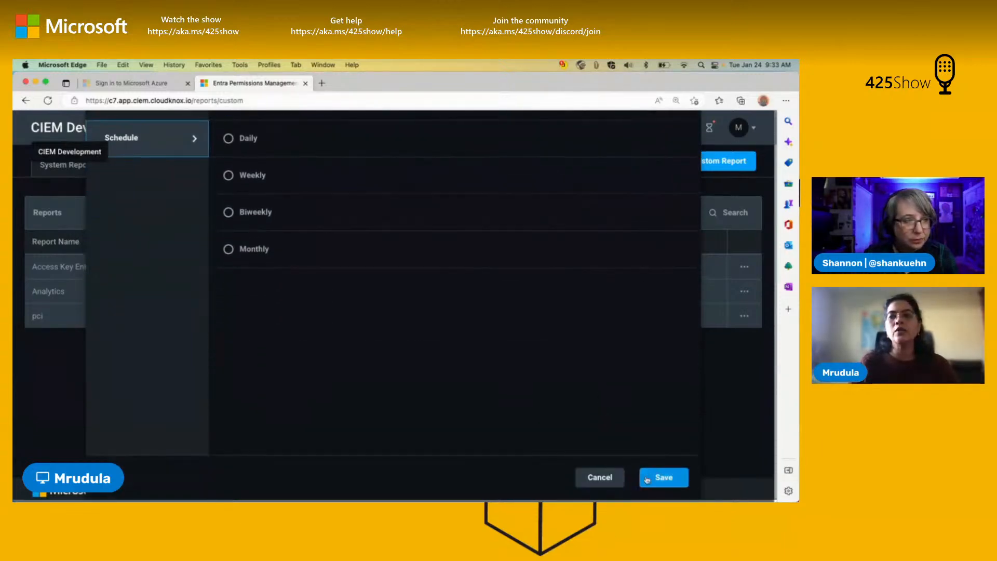
pyautogui.click(613, 477)
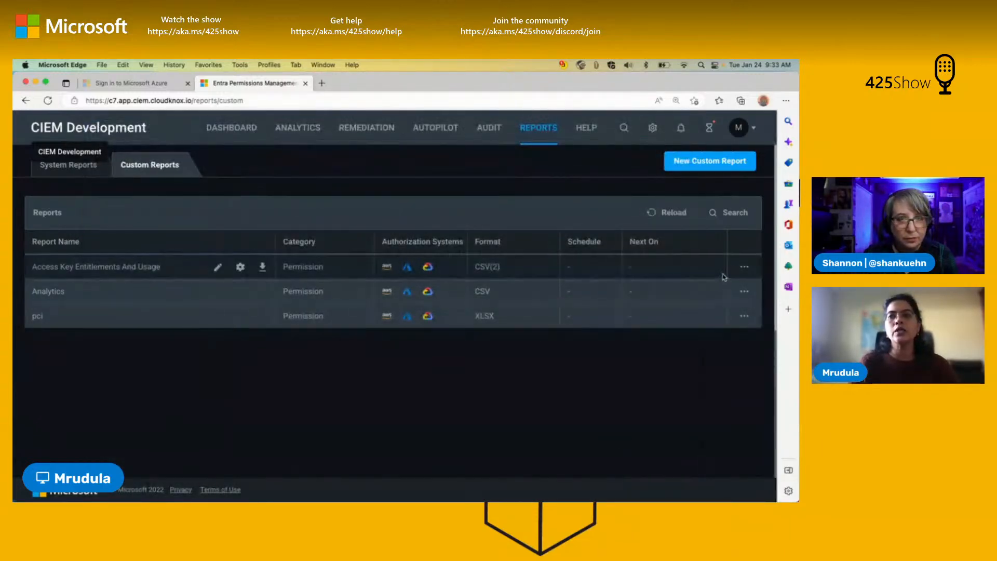
# Step: Show the additional actions available for the Access Key Entitlements And Usage custom report, including its download option
pyautogui.click(744, 267)
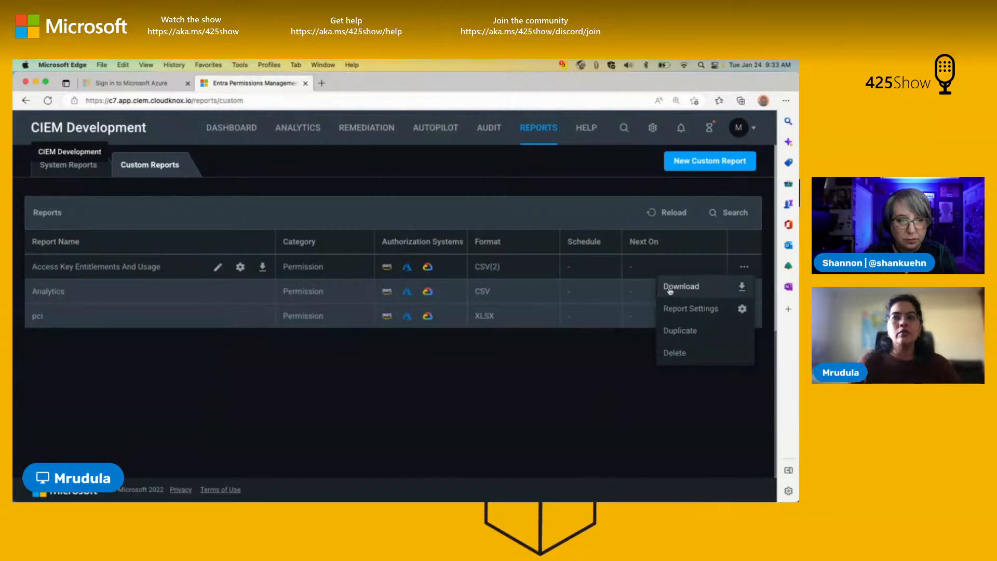
pyautogui.click(746, 267)
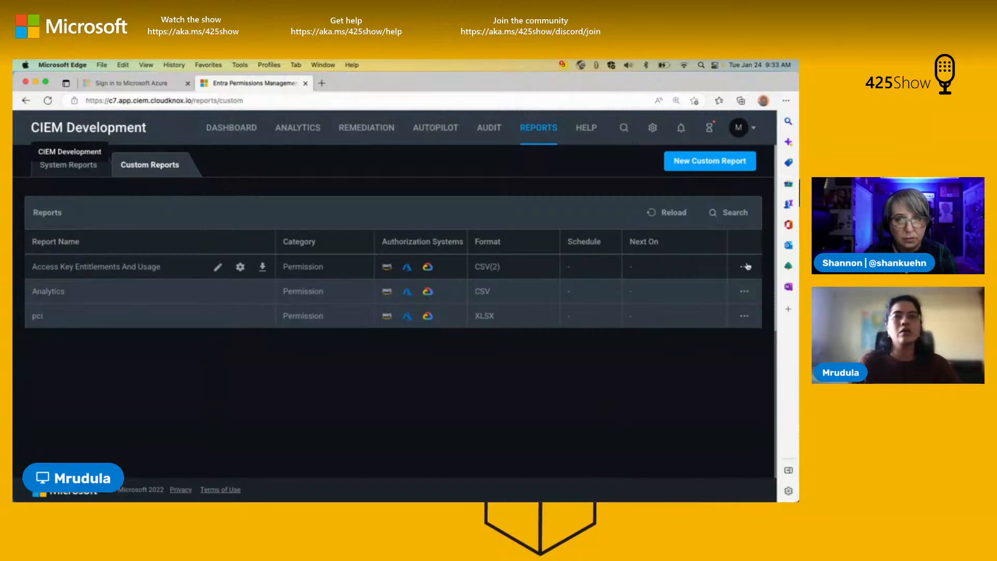
pyautogui.click(746, 268)
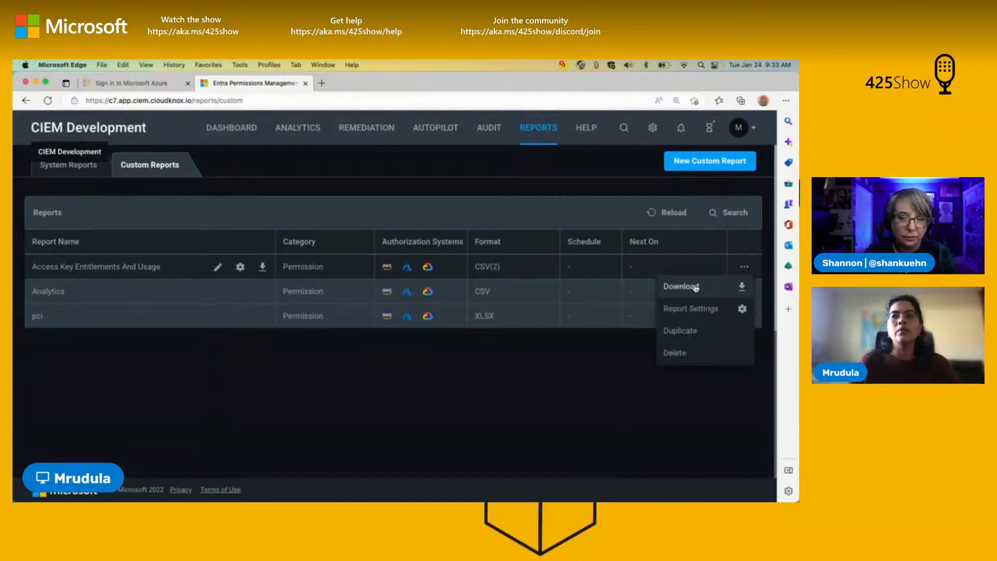